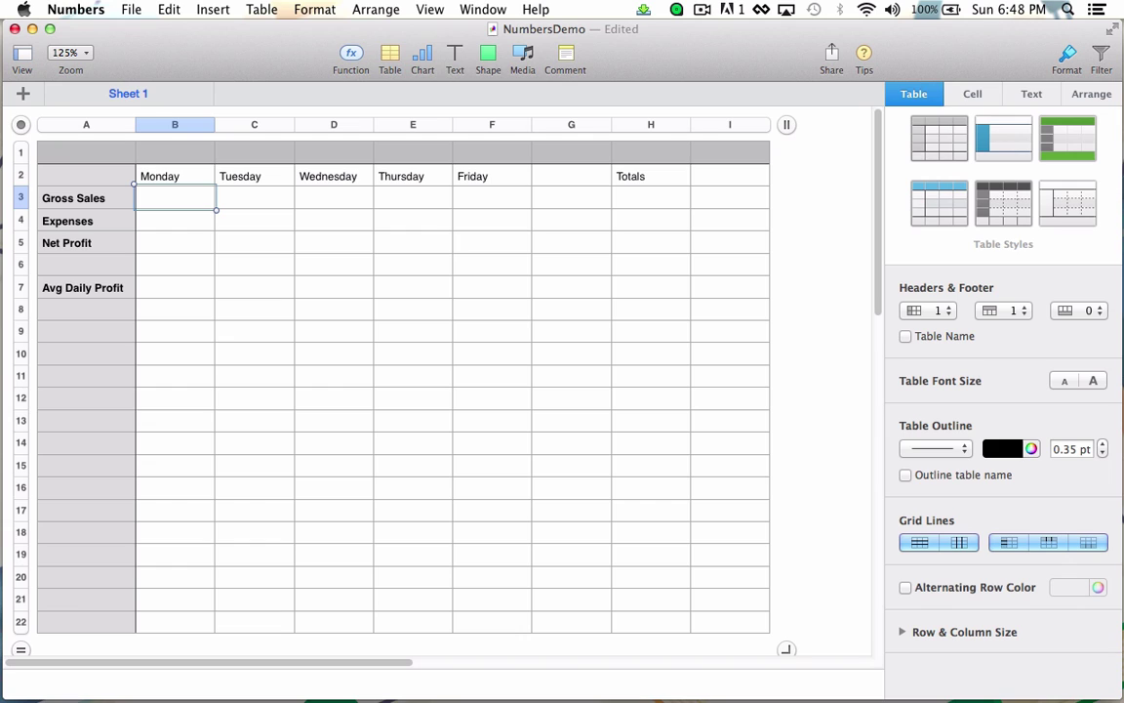
# - Enter gross sales 200, 110, 170 for Monday–Wednesday and expenses 50 and 10 for Tuesday–Wednesday
pyautogui.write('200')
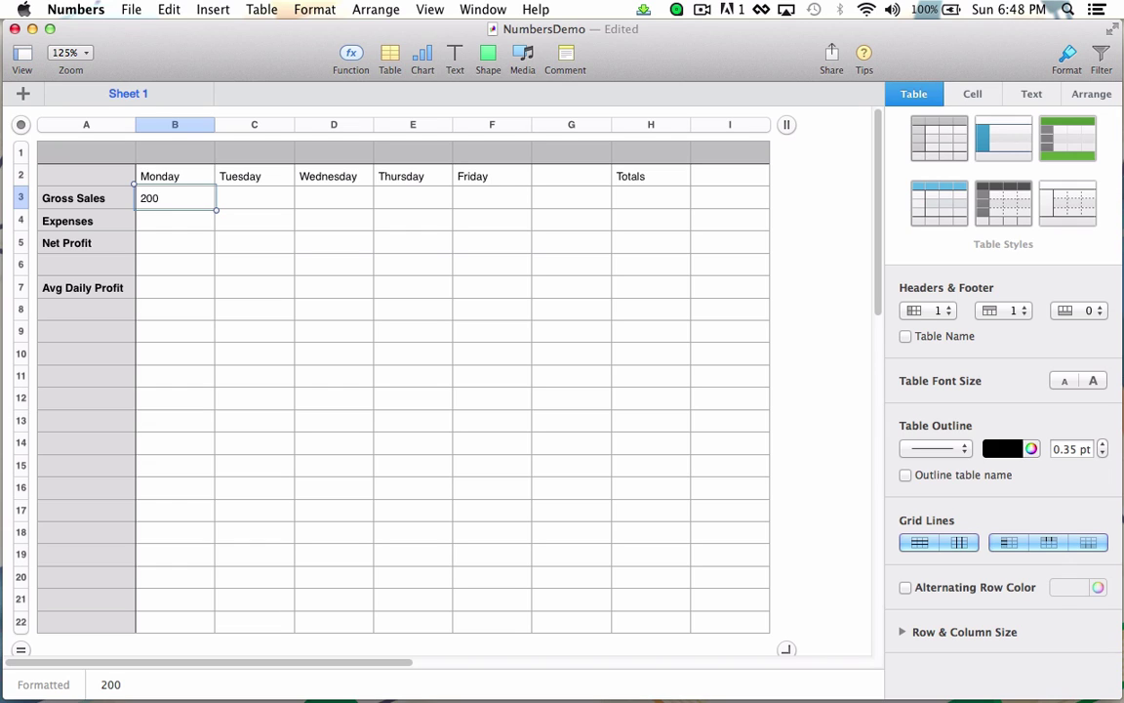
pyautogui.press('Tab')
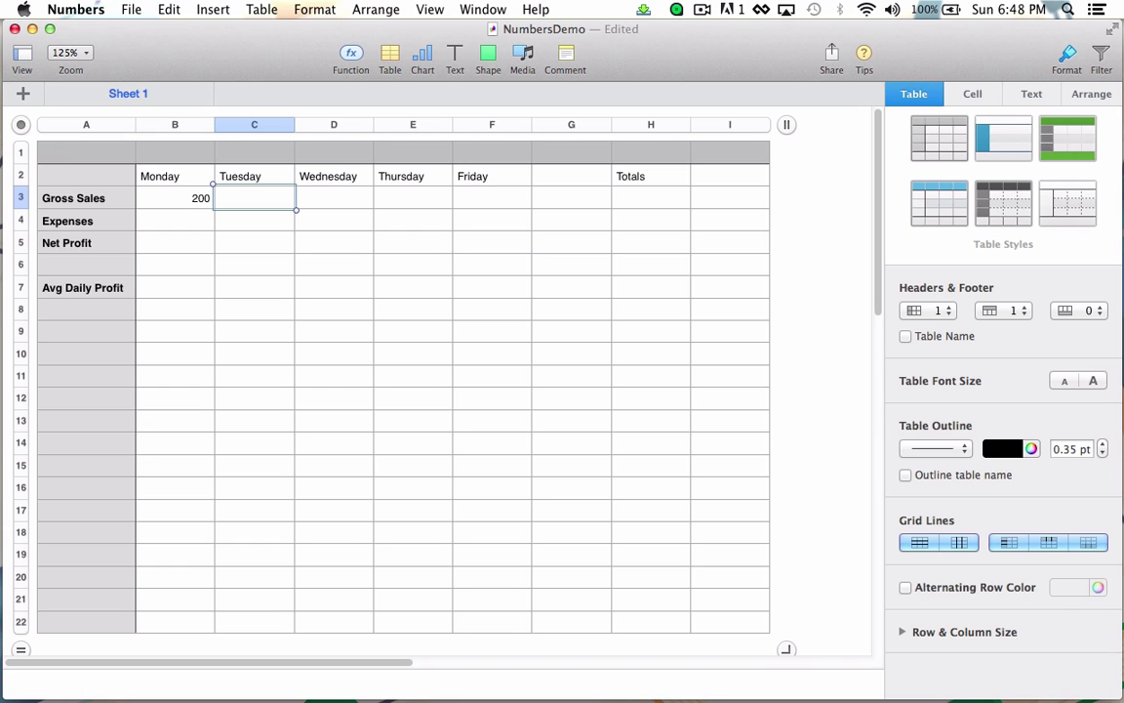
pyautogui.write('110')
pyautogui.press('Return')
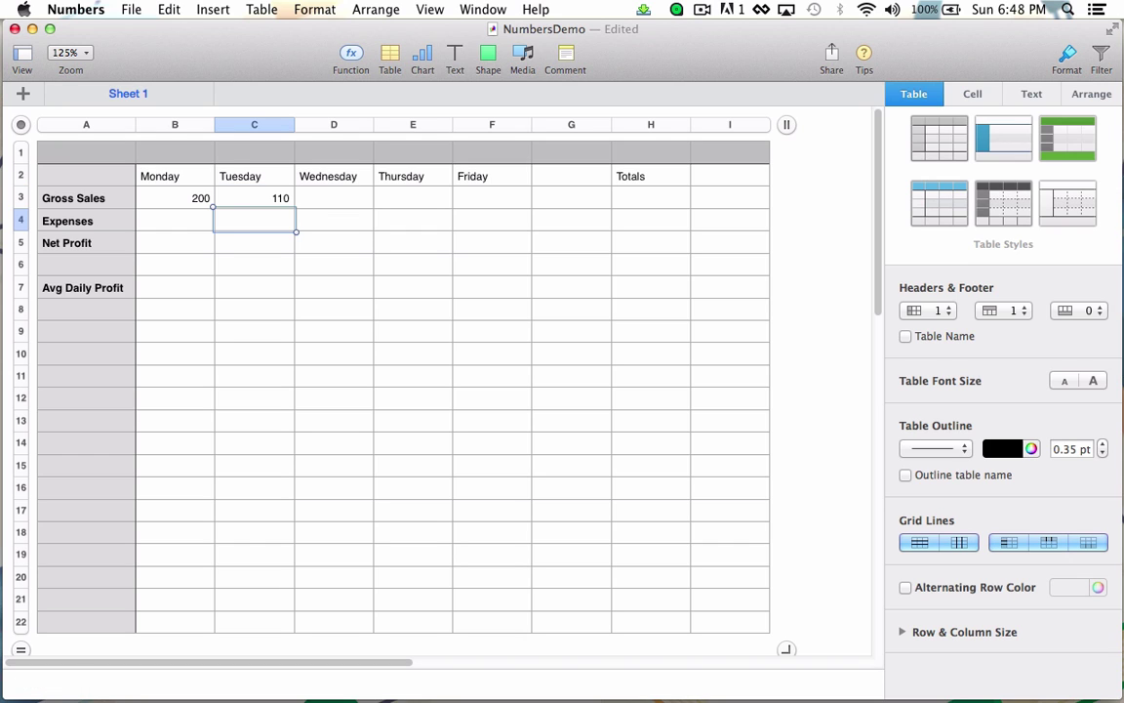
pyautogui.write('50')
pyautogui.hotkey('shift', 'Return')
pyautogui.press('Tab')
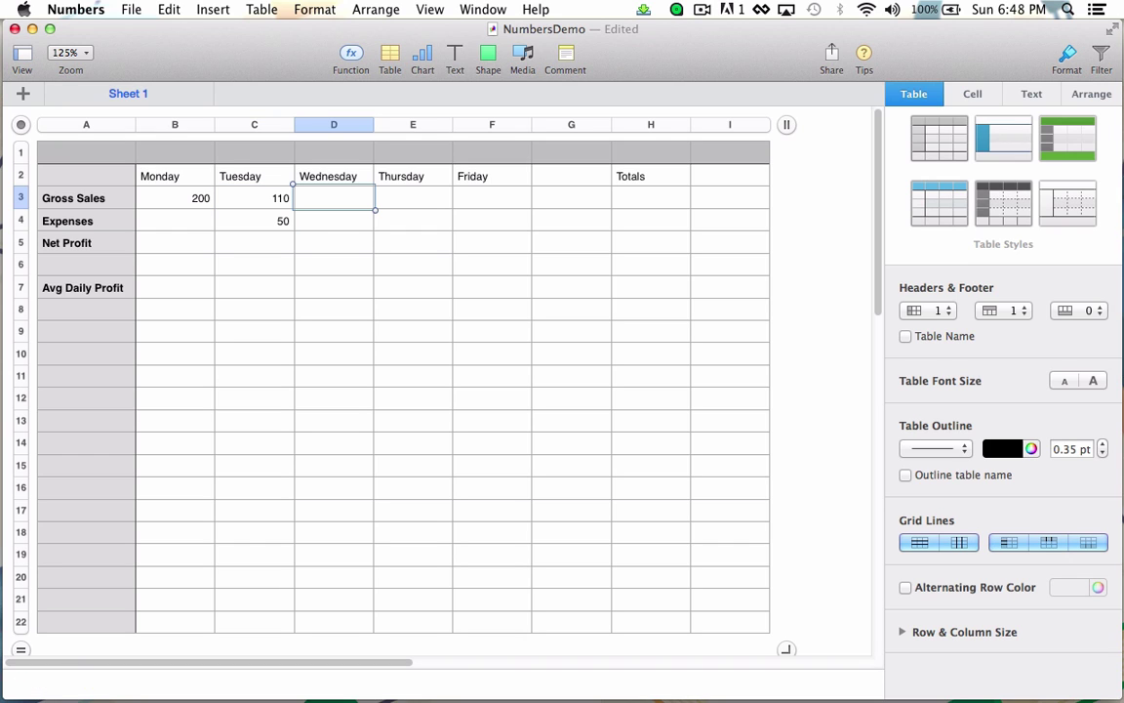
pyautogui.write('170')
pyautogui.press('Return')
pyautogui.write('10')
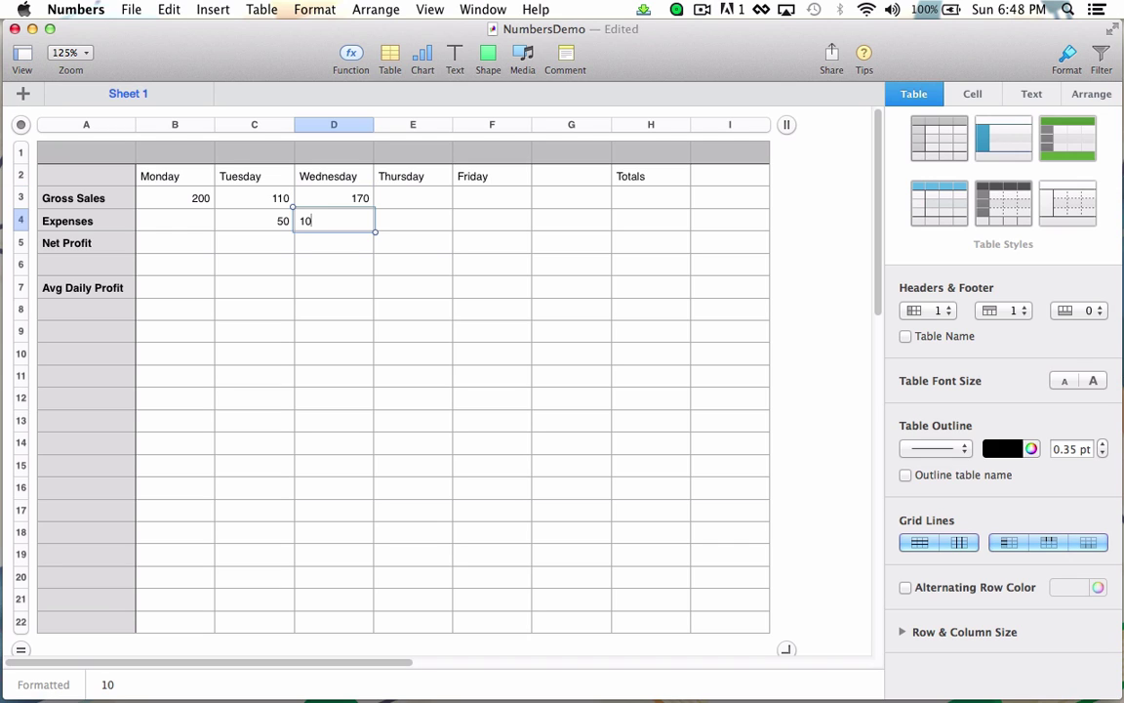
pyautogui.hotkey('shift', 'Return')
# - Enter Thursday and Friday gross sales 240 and 300 with expenses 70 and 20
pyautogui.press('Tab')
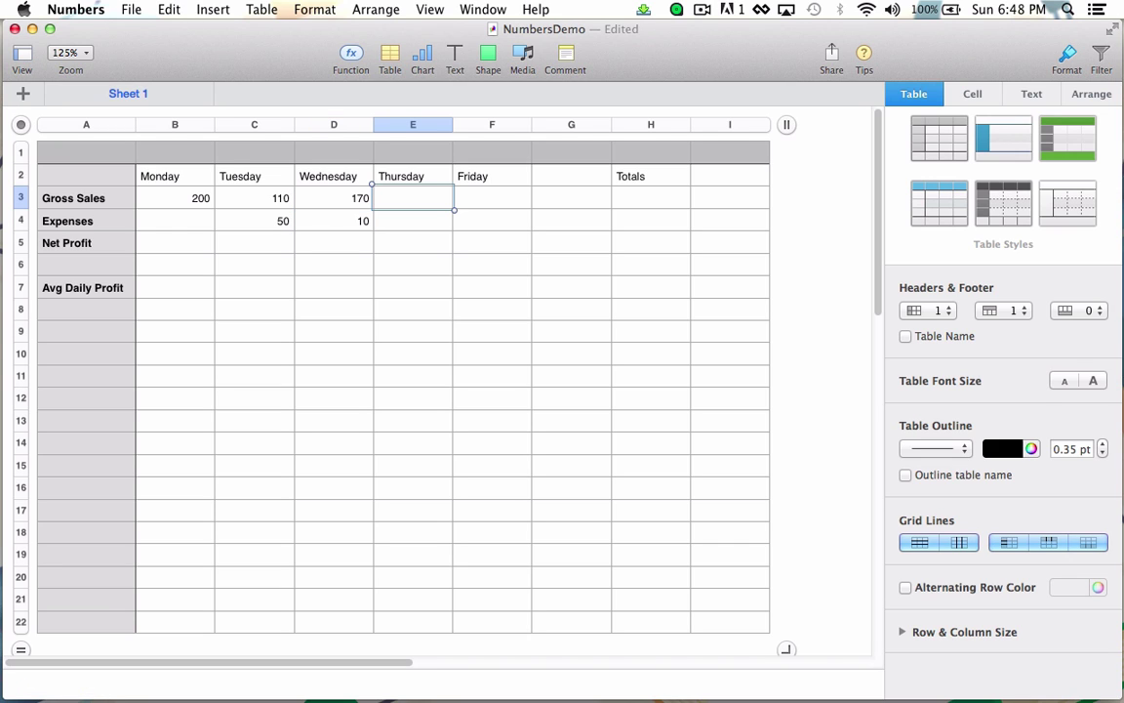
pyautogui.write('240')
pyautogui.press('Return')
pyautogui.write('70')
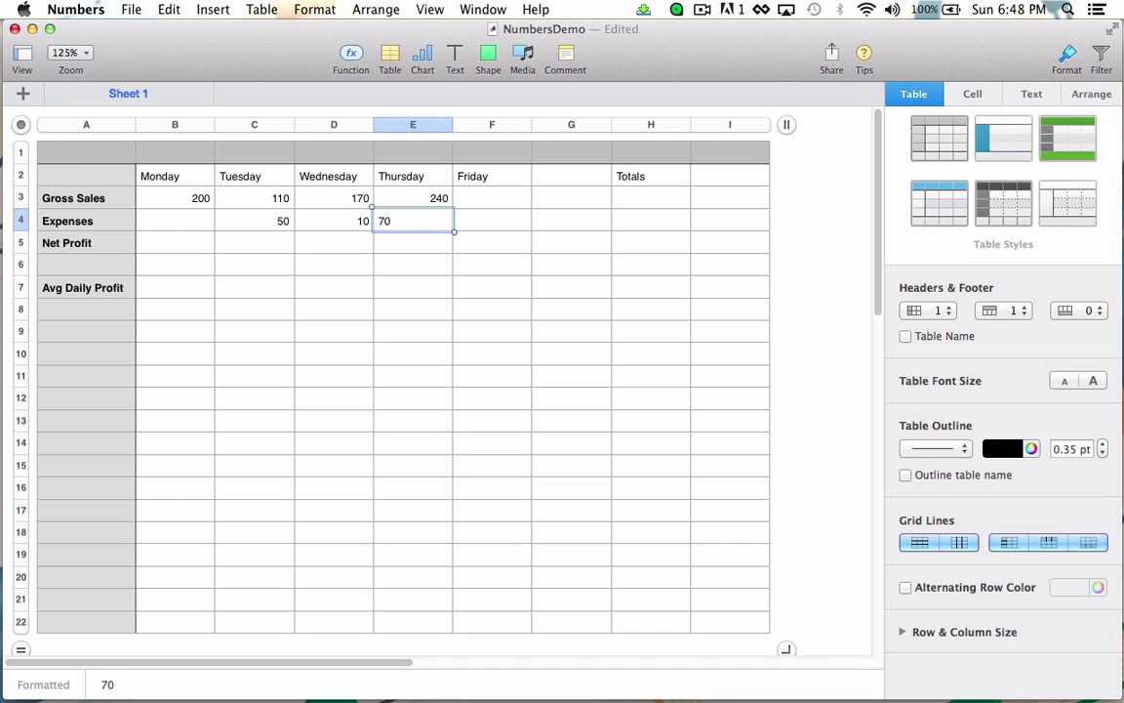
pyautogui.hotkey('shift', 'Return')
pyautogui.press('Tab')
pyautogui.write('300')
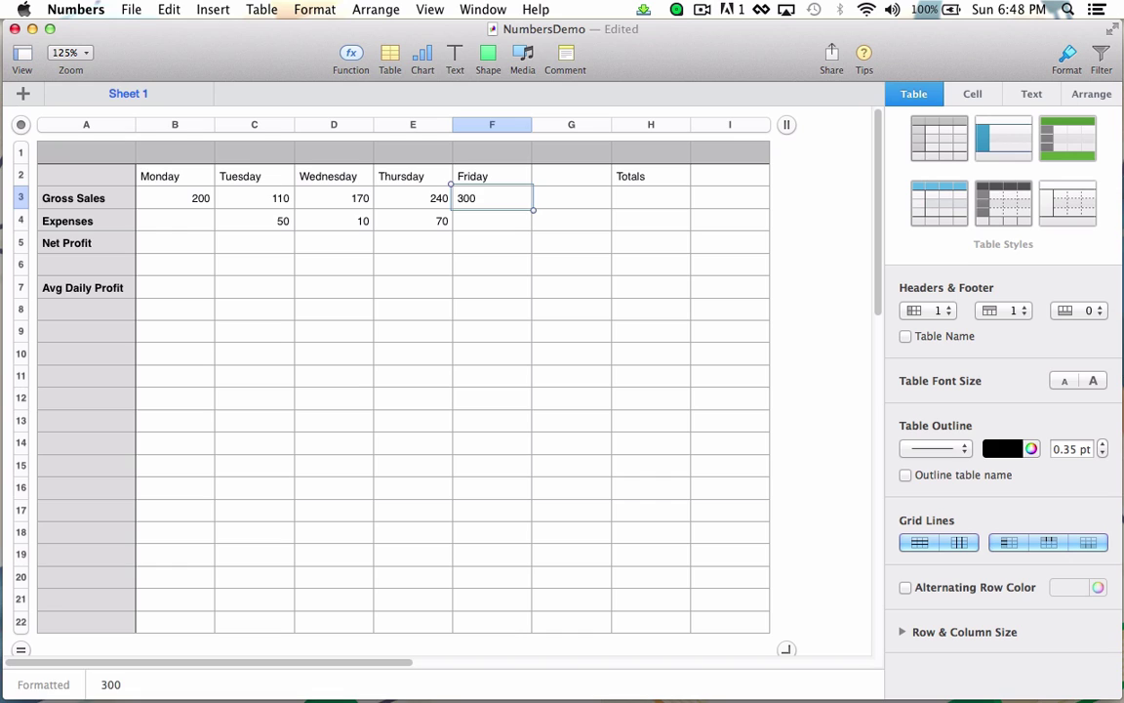
pyautogui.press('Return')
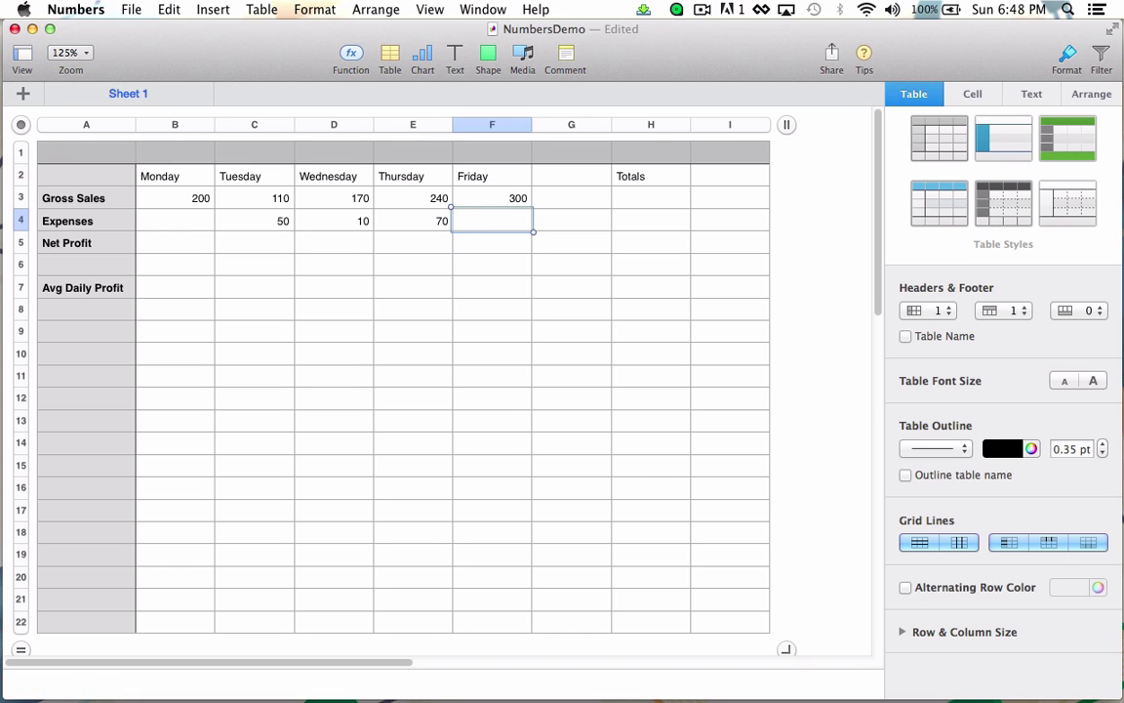
pyautogui.write('20')
pyautogui.press('Return')
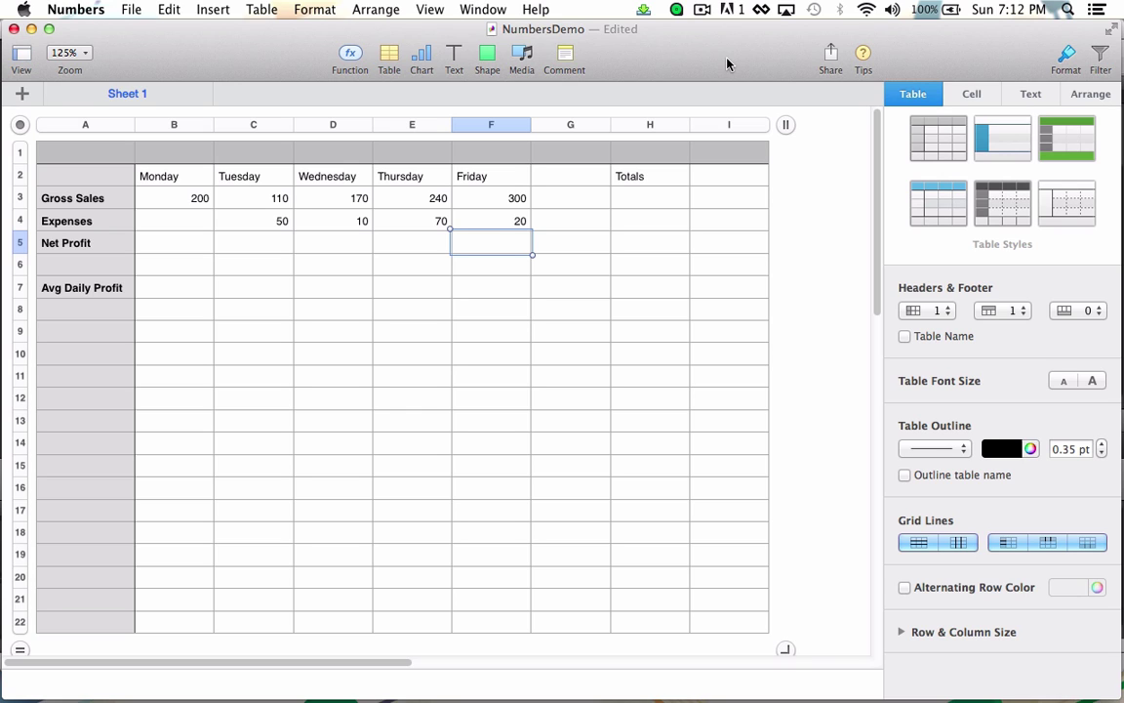
# - Put =B3+C3+D3+E3+F3 in H3 so the Gross Sales total reads 1020
pyautogui.click(672, 202)
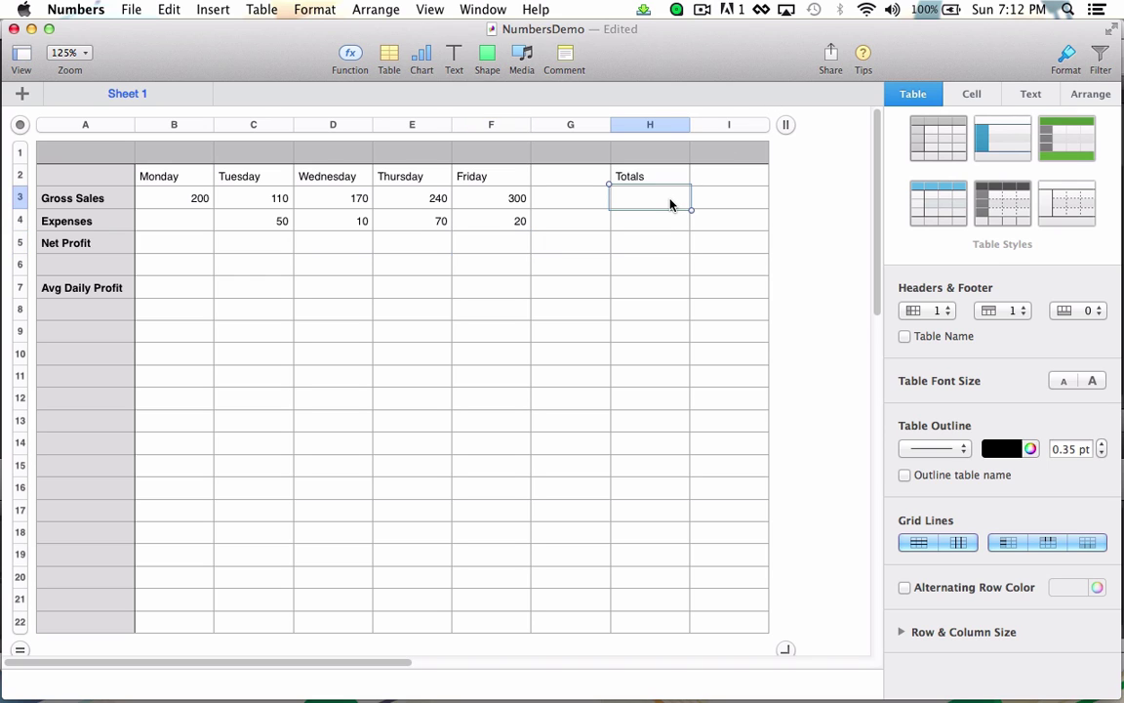
pyautogui.press('=')
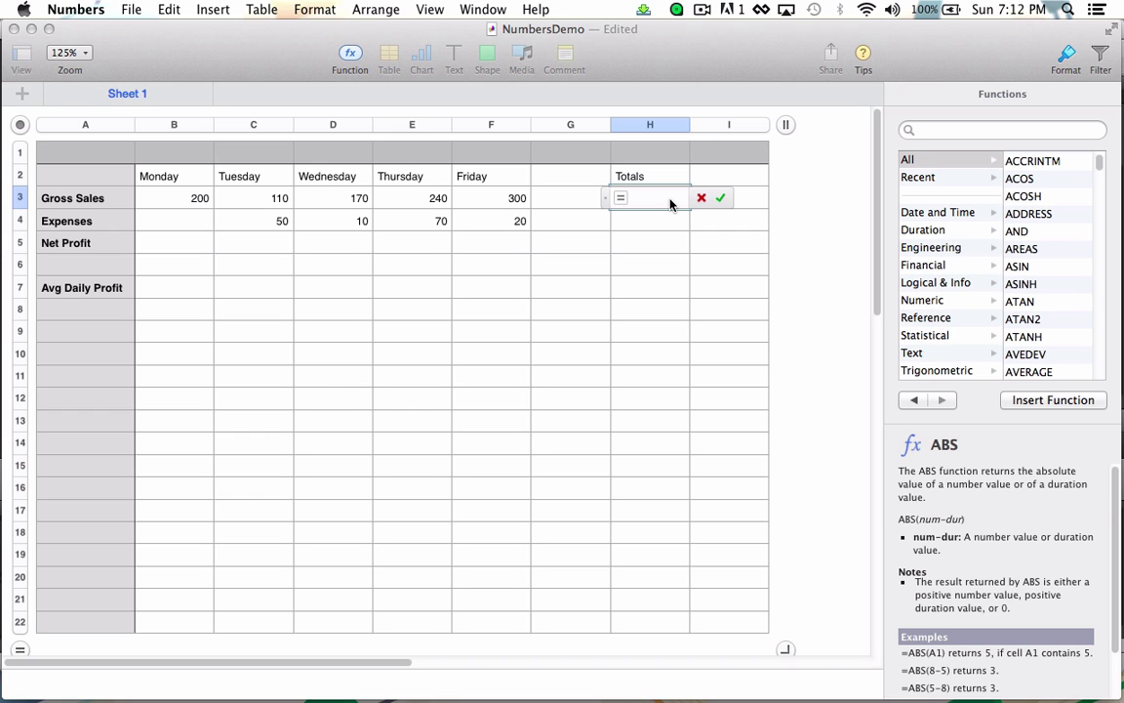
pyautogui.click(196, 201)
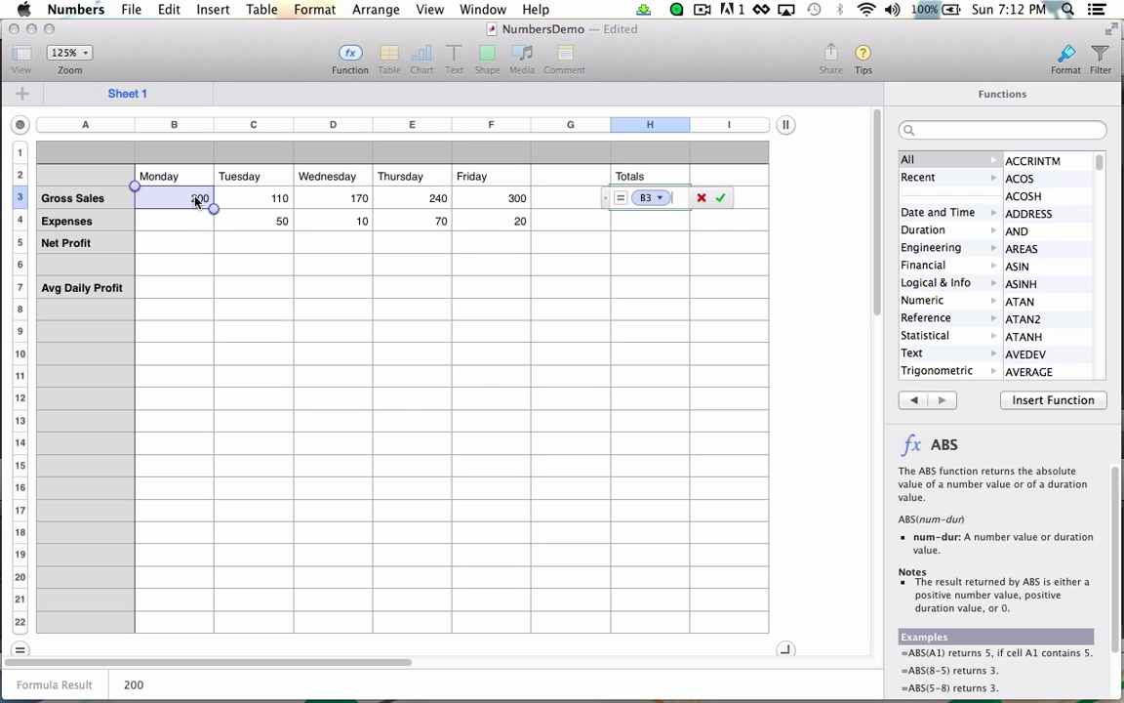
pyautogui.write('+')
pyautogui.click(227, 203)
pyautogui.write('+')
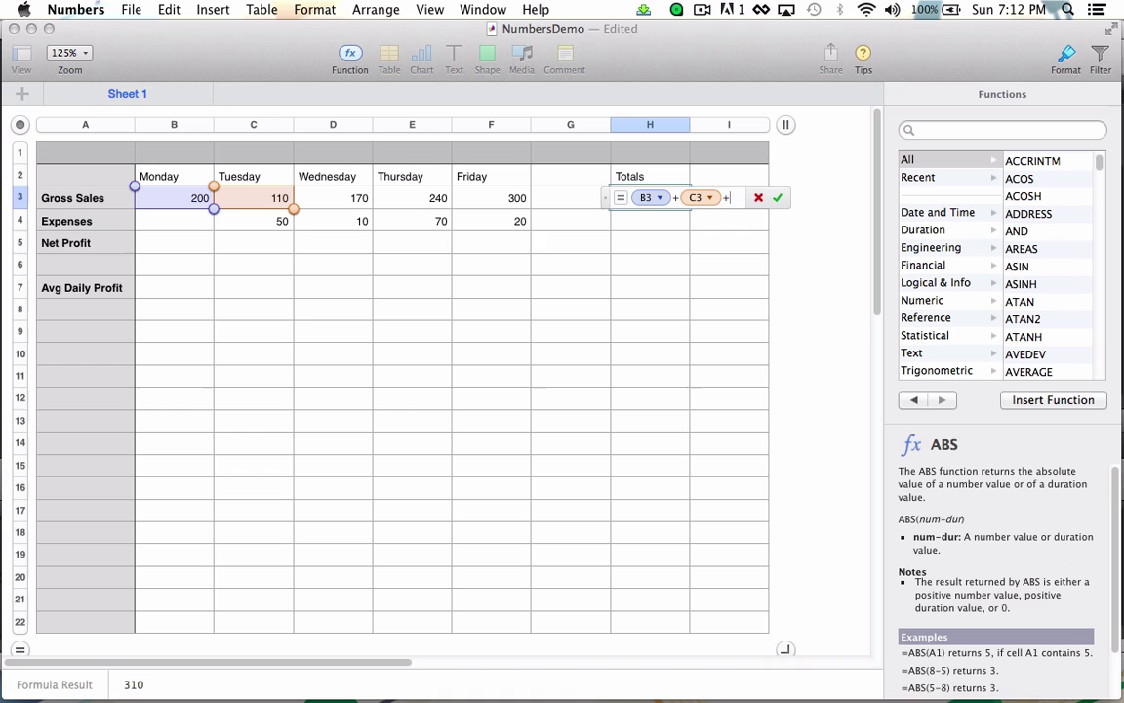
pyautogui.click(310, 197)
pyautogui.write('+')
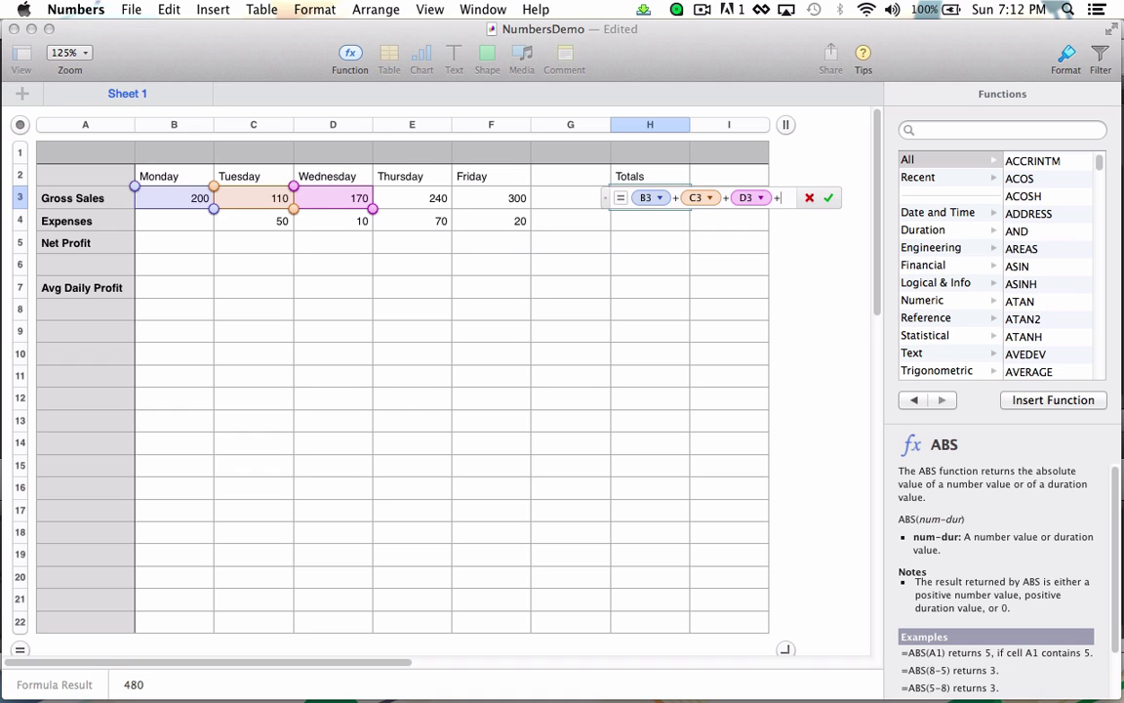
pyautogui.click(400, 197)
pyautogui.write('+')
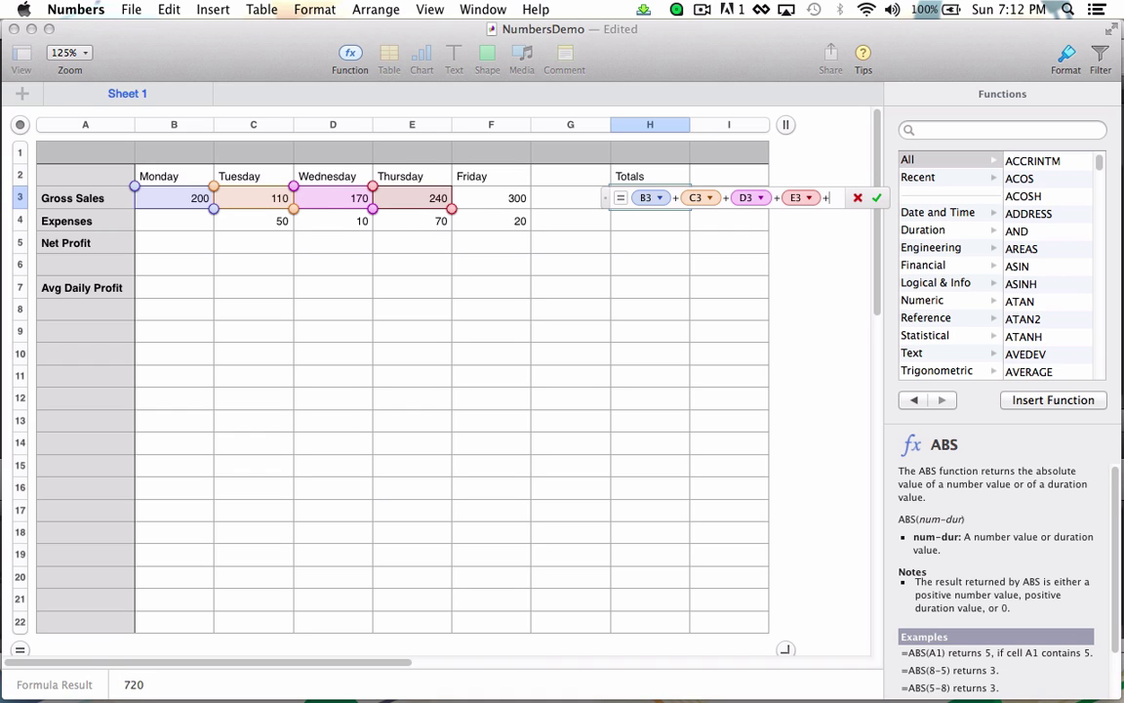
pyautogui.click(512, 203)
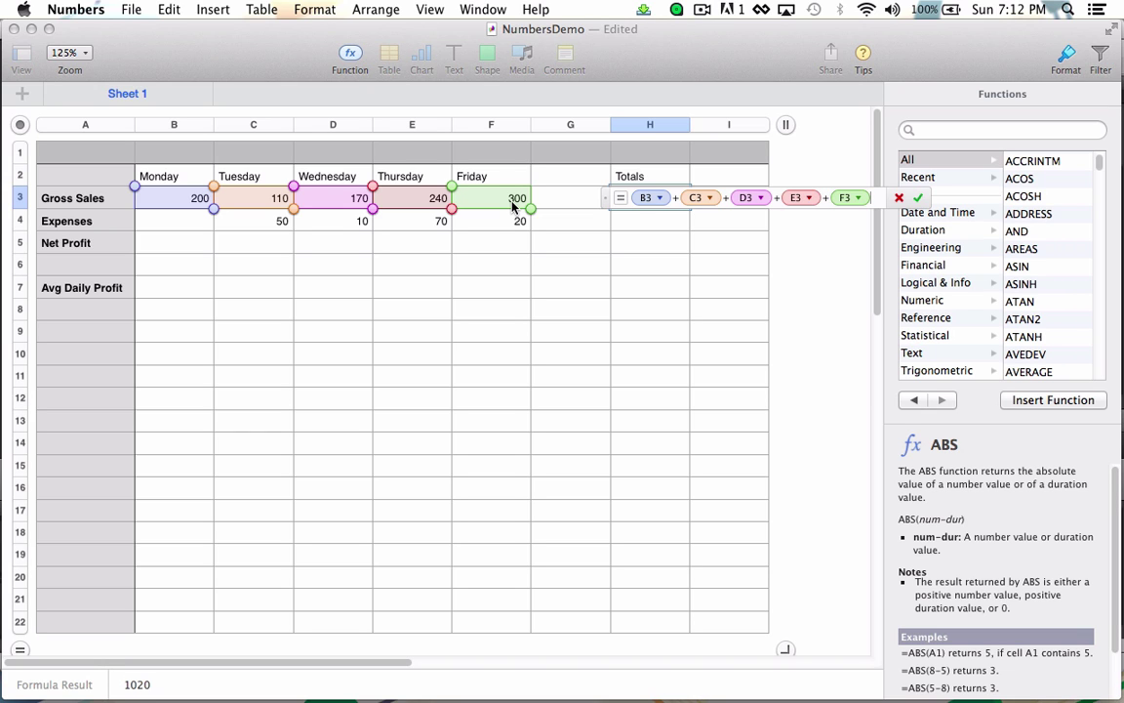
pyautogui.press('Return')
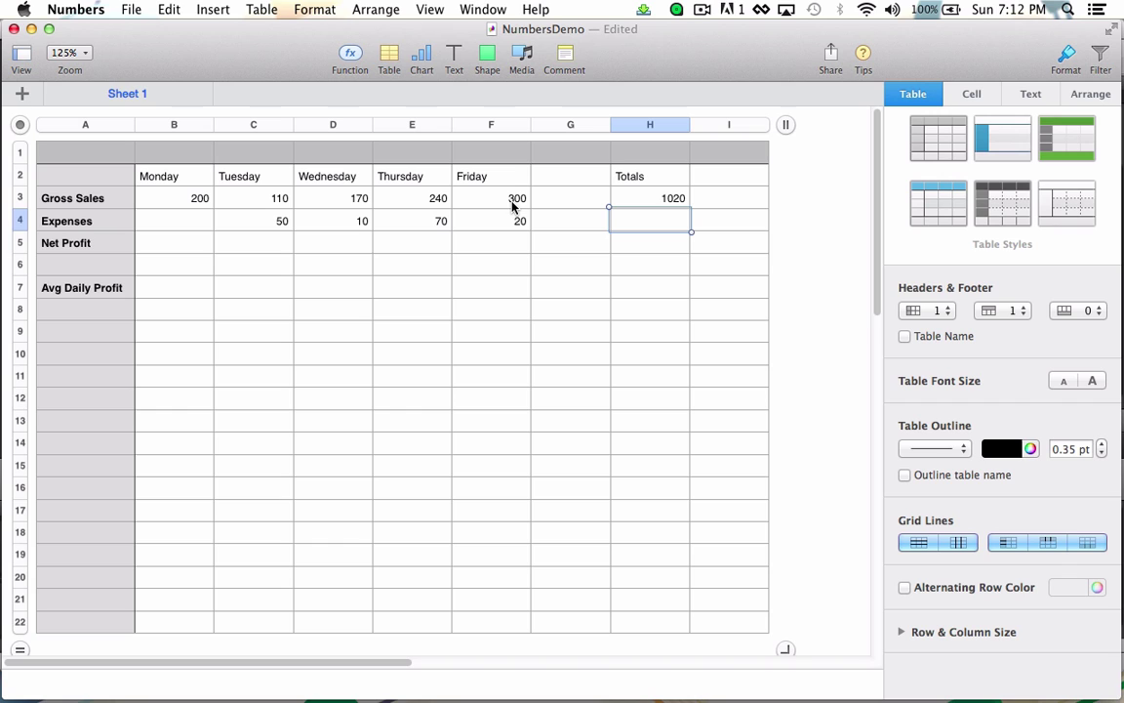
pyautogui.click(513, 203)
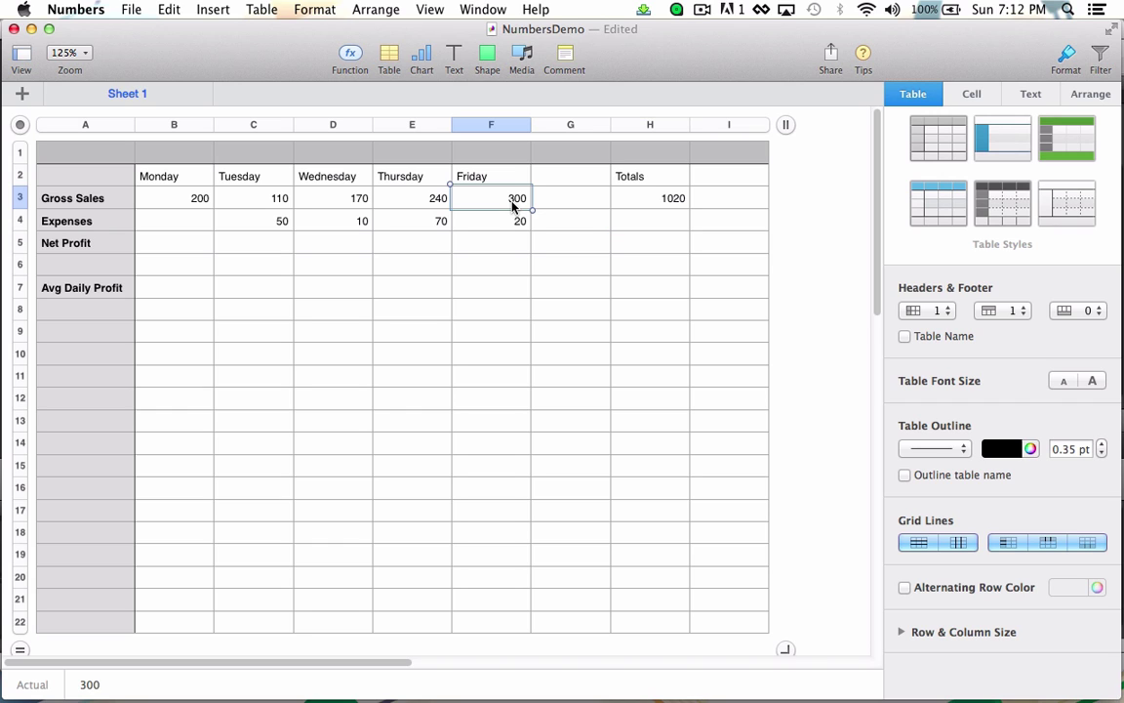
pyautogui.write('350')
pyautogui.press('Return')
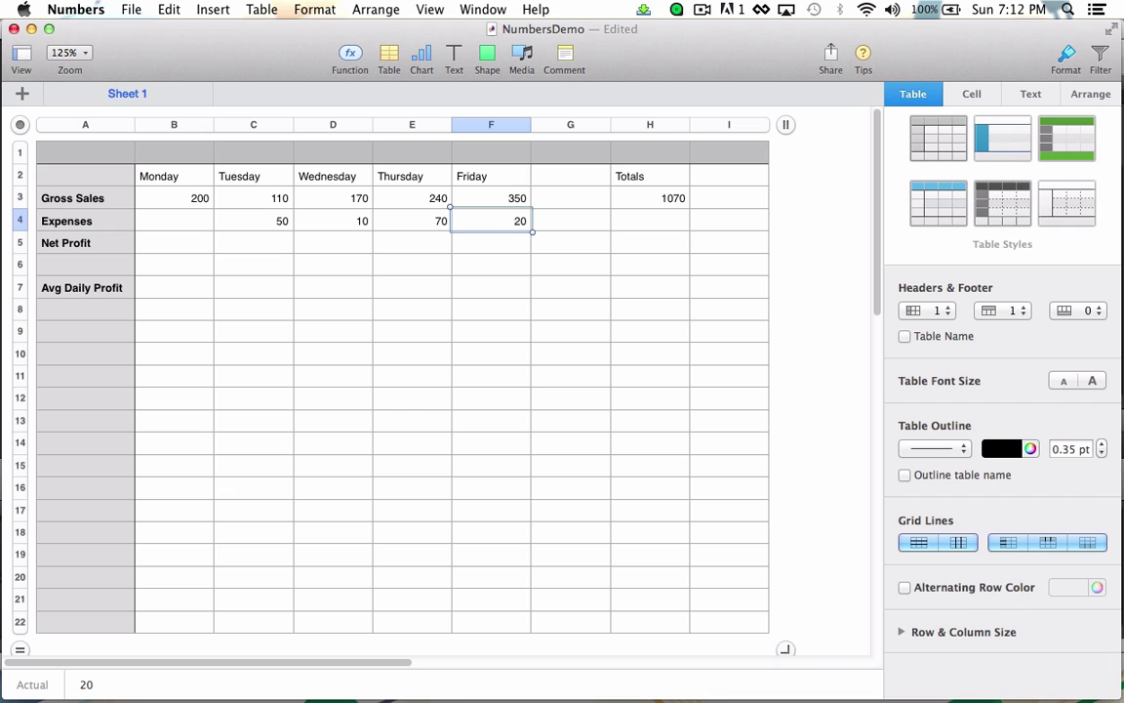
pyautogui.press('super+z')
# - Enter =SUM(B4:F4) in H4, giving an Expenses total of 150
pyautogui.click(652, 230)
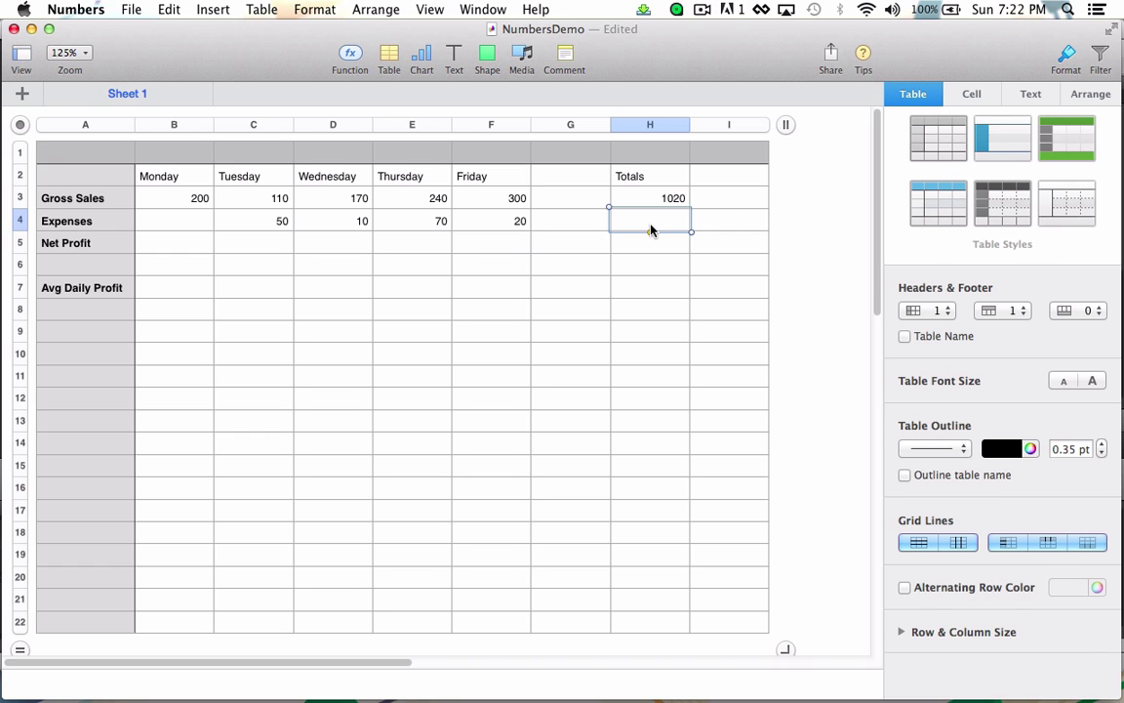
pyautogui.write('=')
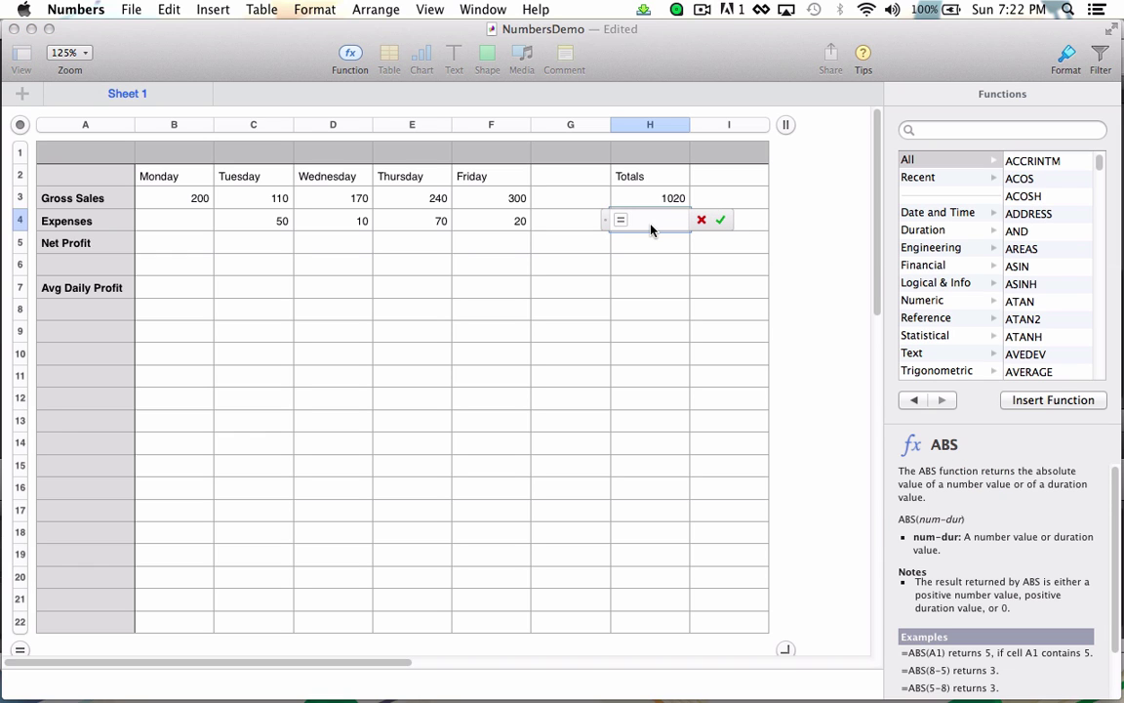
pyautogui.write('su')
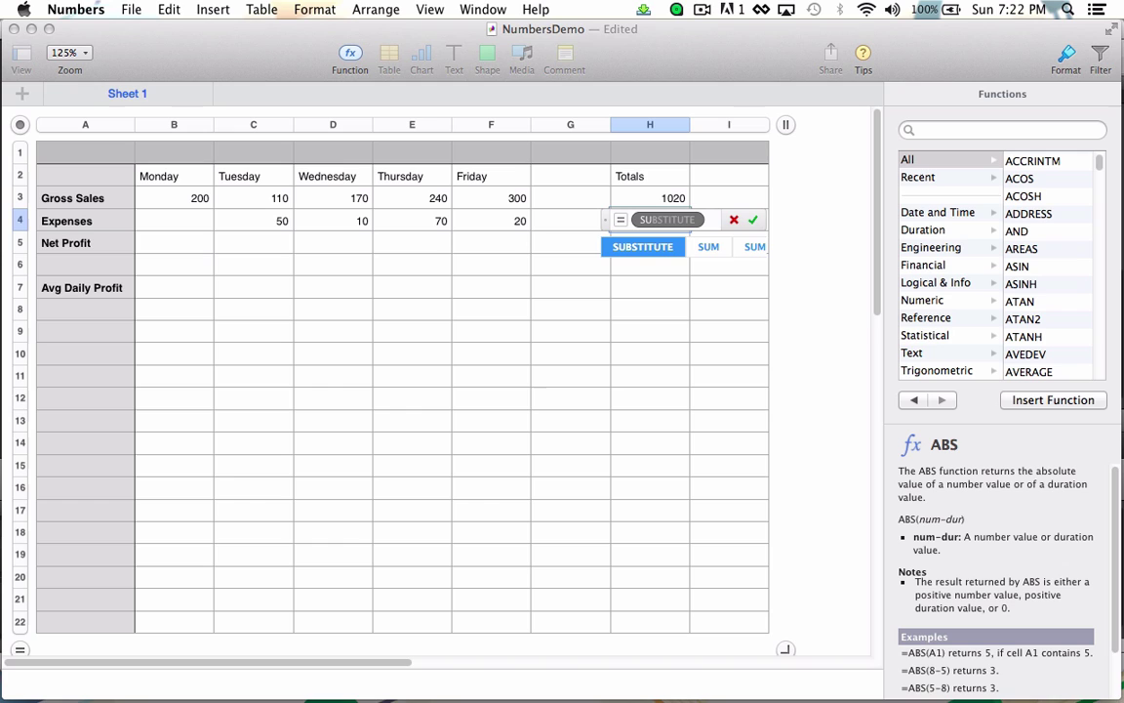
pyautogui.write('m')
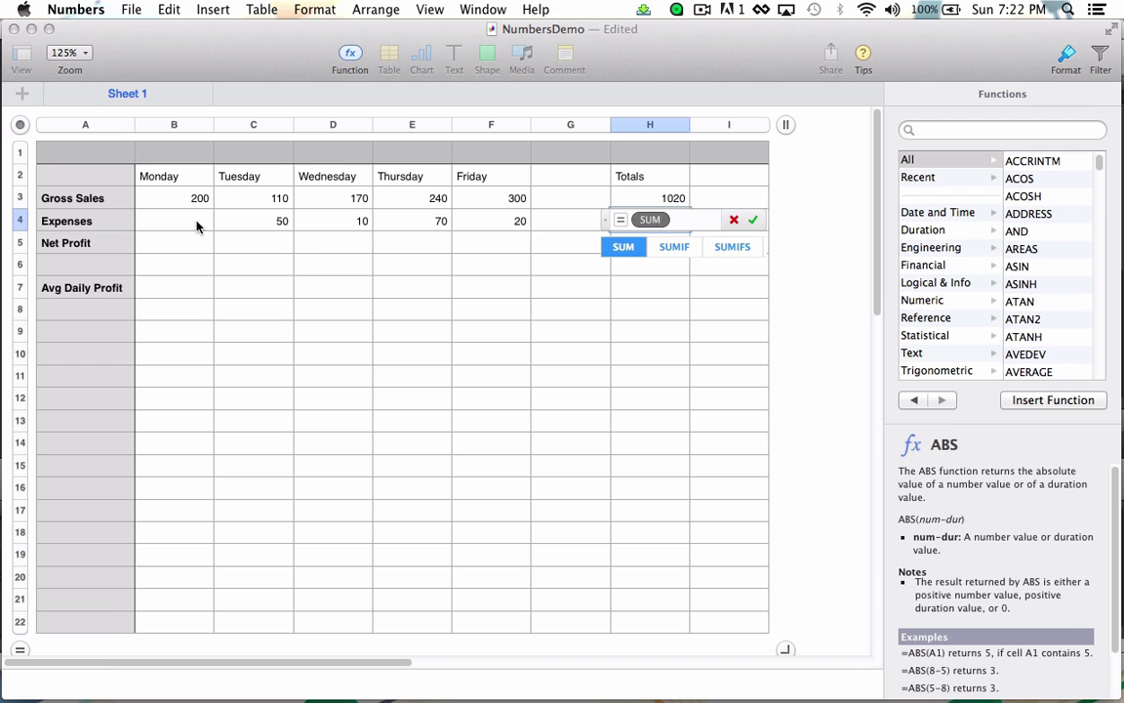
pyautogui.moveTo(196, 226); pyautogui.dragTo(469, 225)
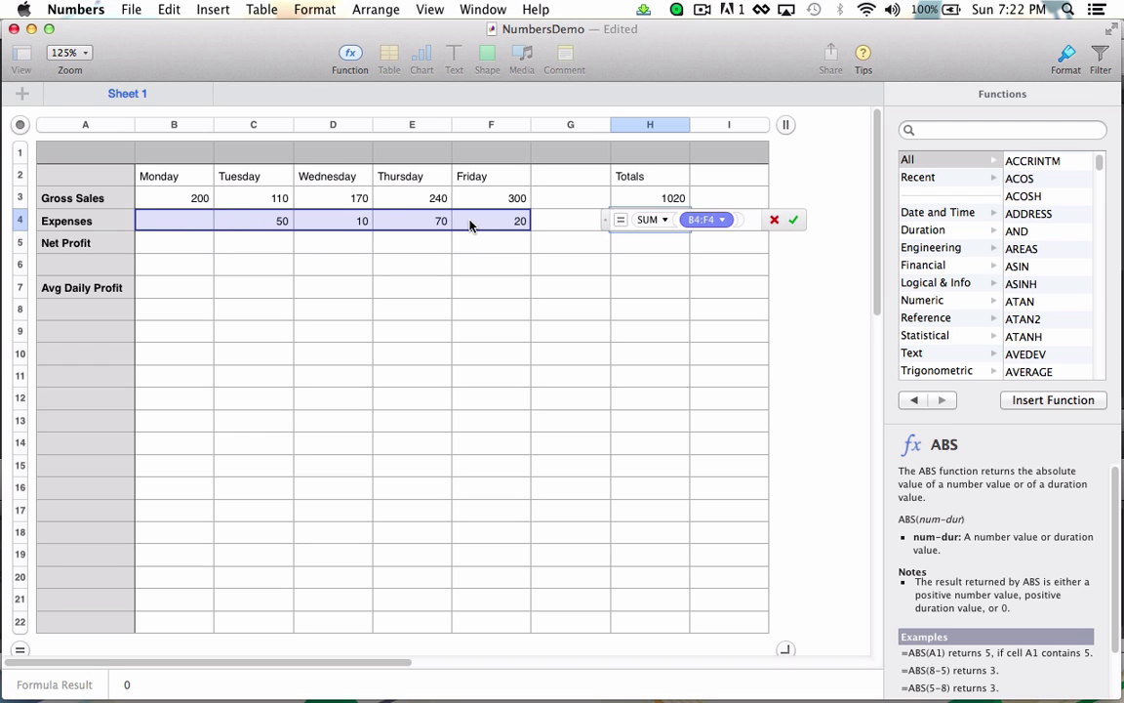
pyautogui.press('Return')
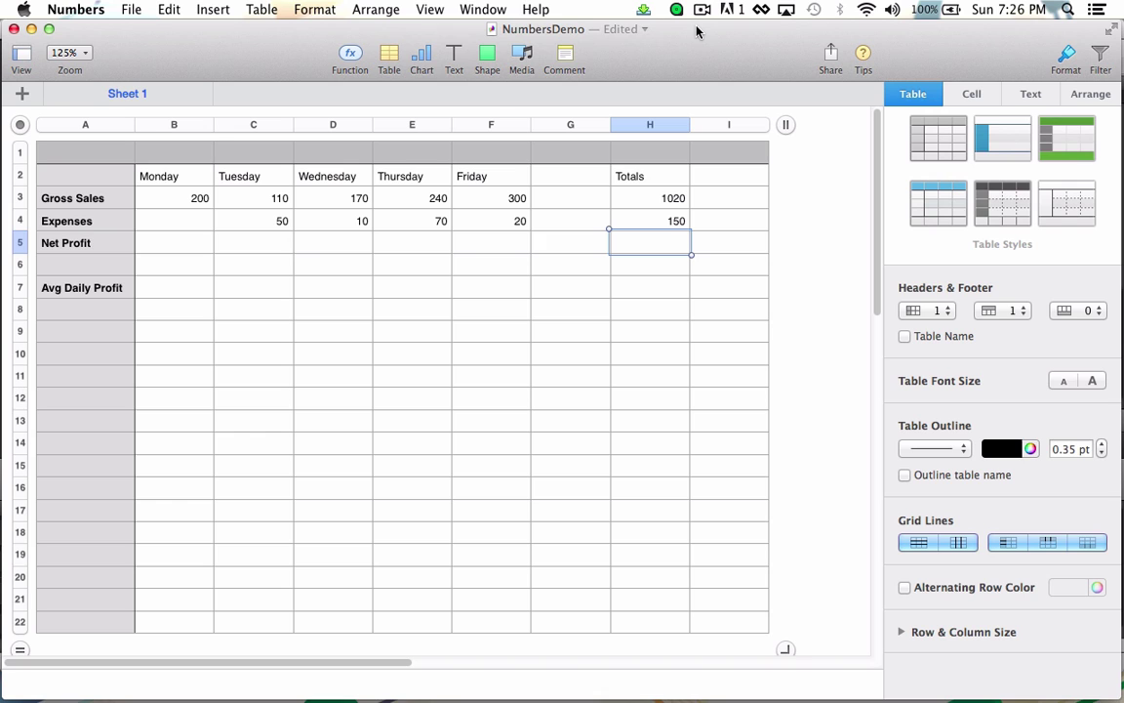
# - Enter =H3-H4 in H5 for a Net Profit total of 870
pyautogui.write('=')
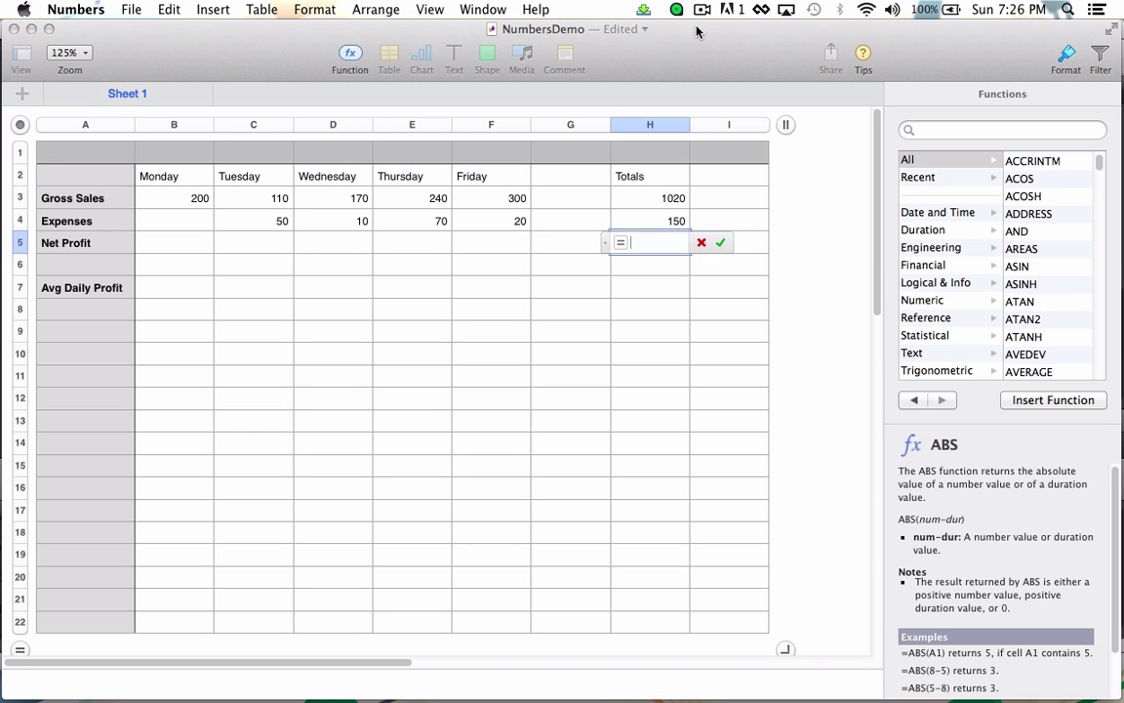
pyautogui.click(663, 200)
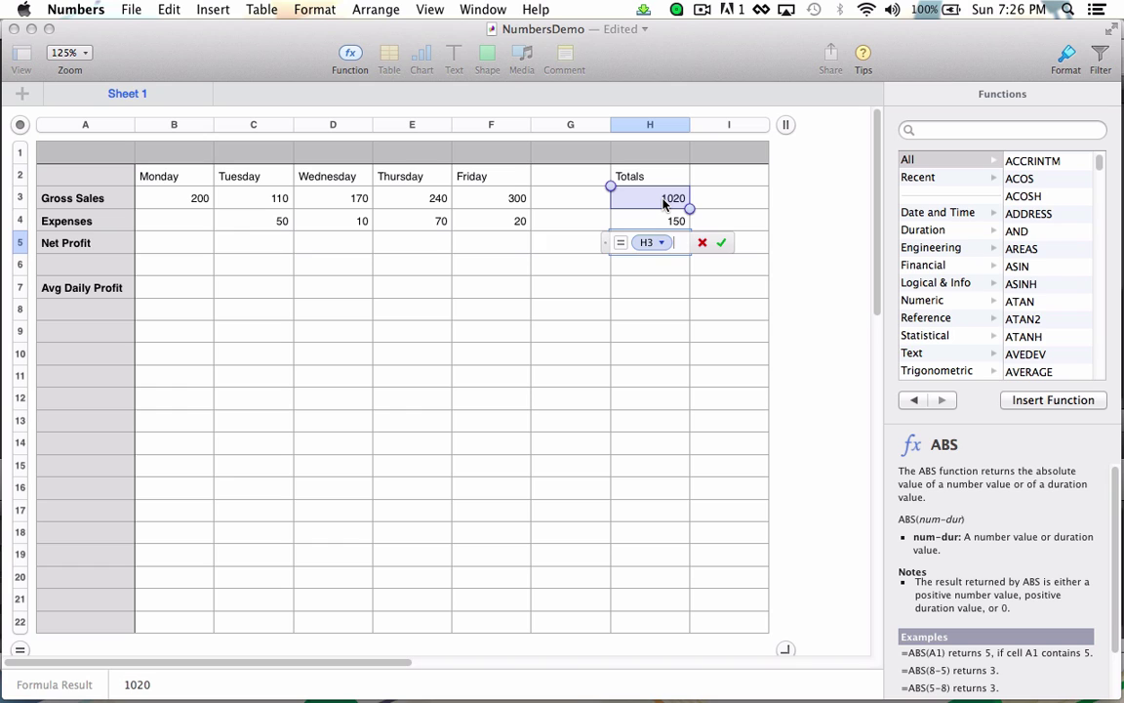
pyautogui.write('-')
pyautogui.click(661, 225)
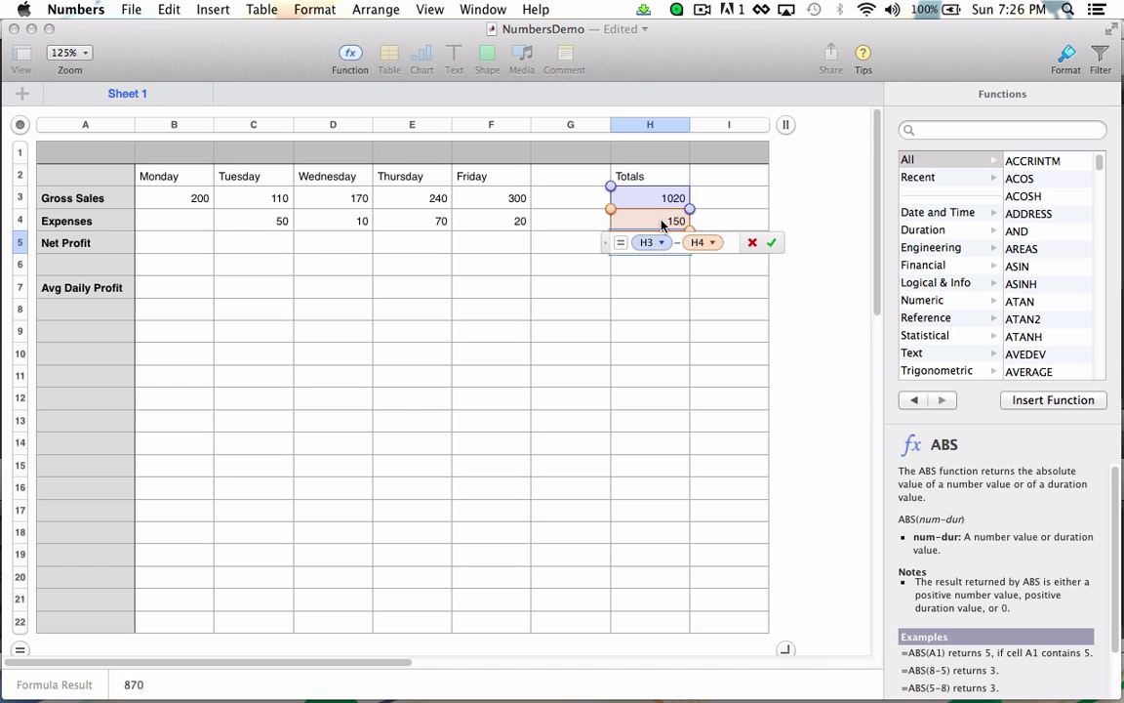
pyautogui.press('Return')
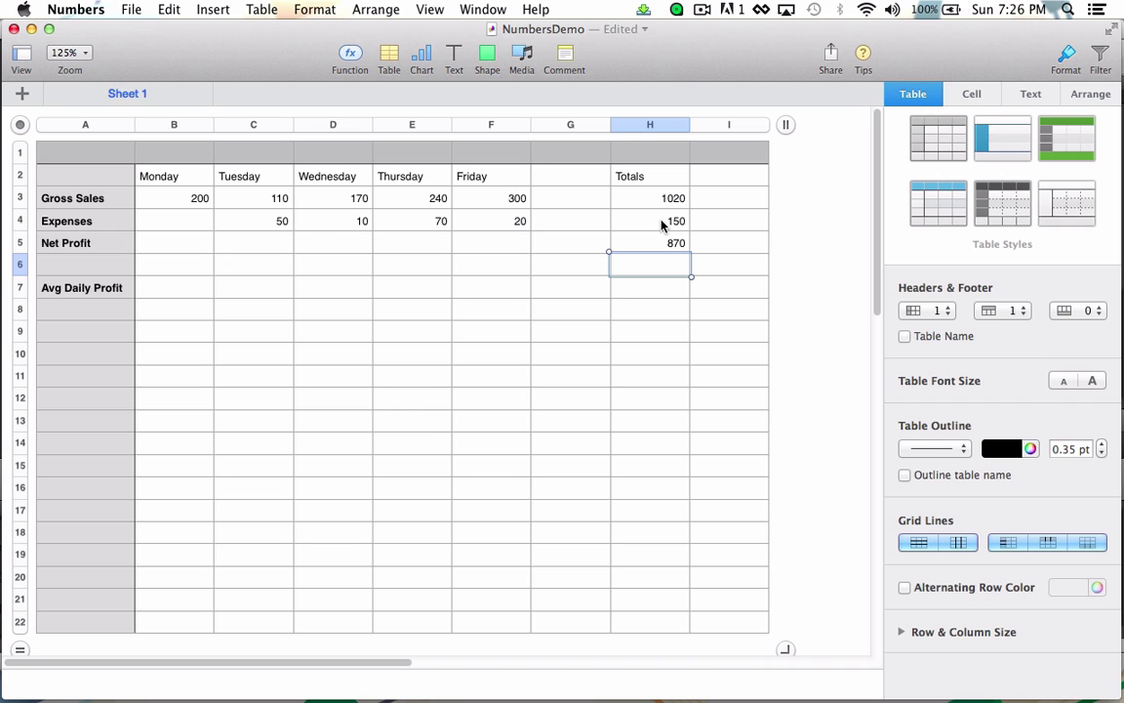
# - Move along the Net Profit row between Monday's and Friday's cells
pyautogui.press('Up')
pyautogui.press('Left')
pyautogui.press('Left')
pyautogui.press('Left')
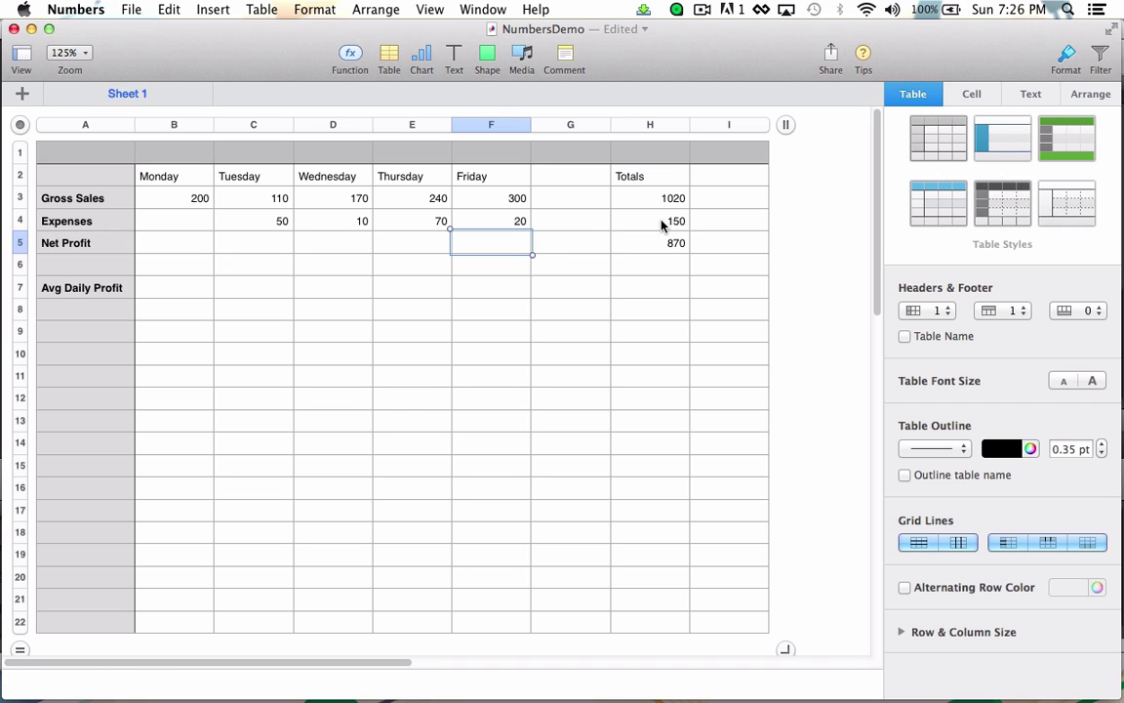
pyautogui.press('Left')
pyautogui.press('Left')
pyautogui.press('Left')
pyautogui.press('Right')
pyautogui.press('Right')
pyautogui.press('Right')
pyautogui.press('Right')
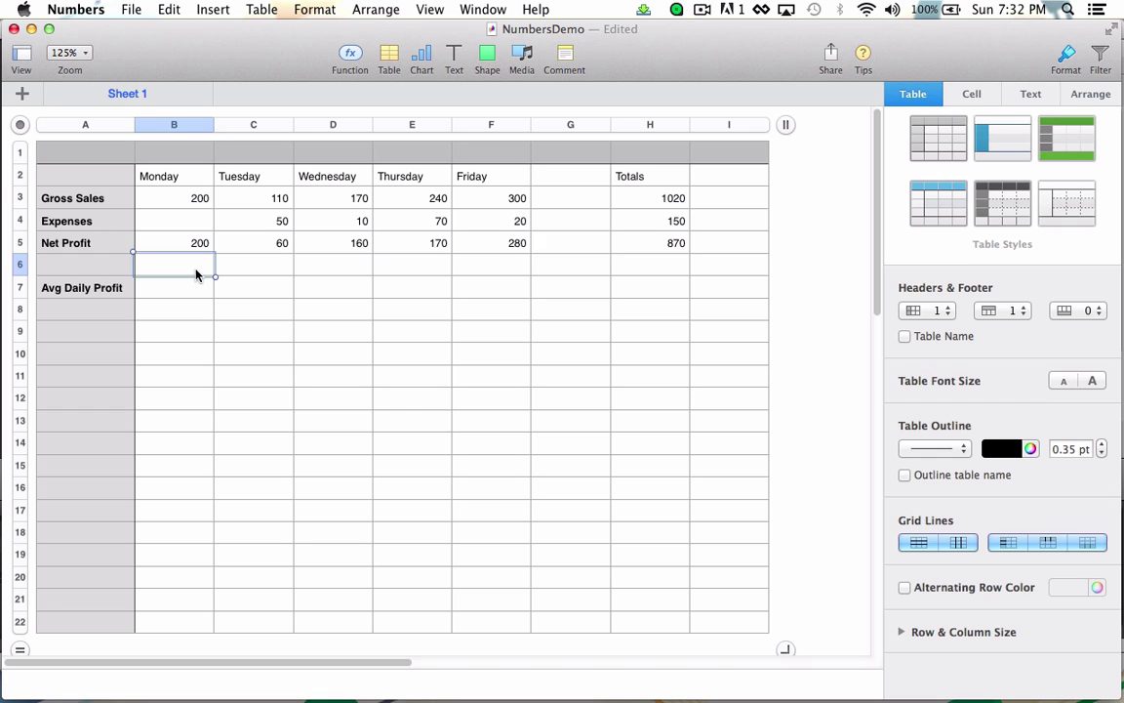
pyautogui.click(196, 247)
pyautogui.click(237, 247)
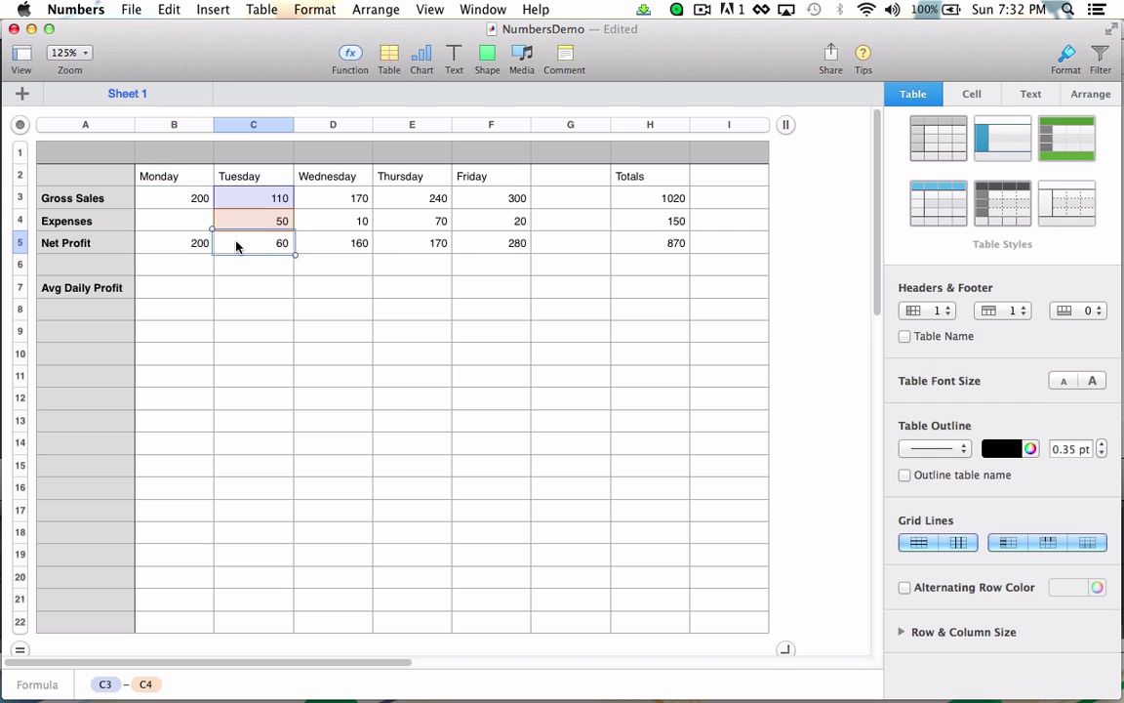
pyautogui.click(332, 251)
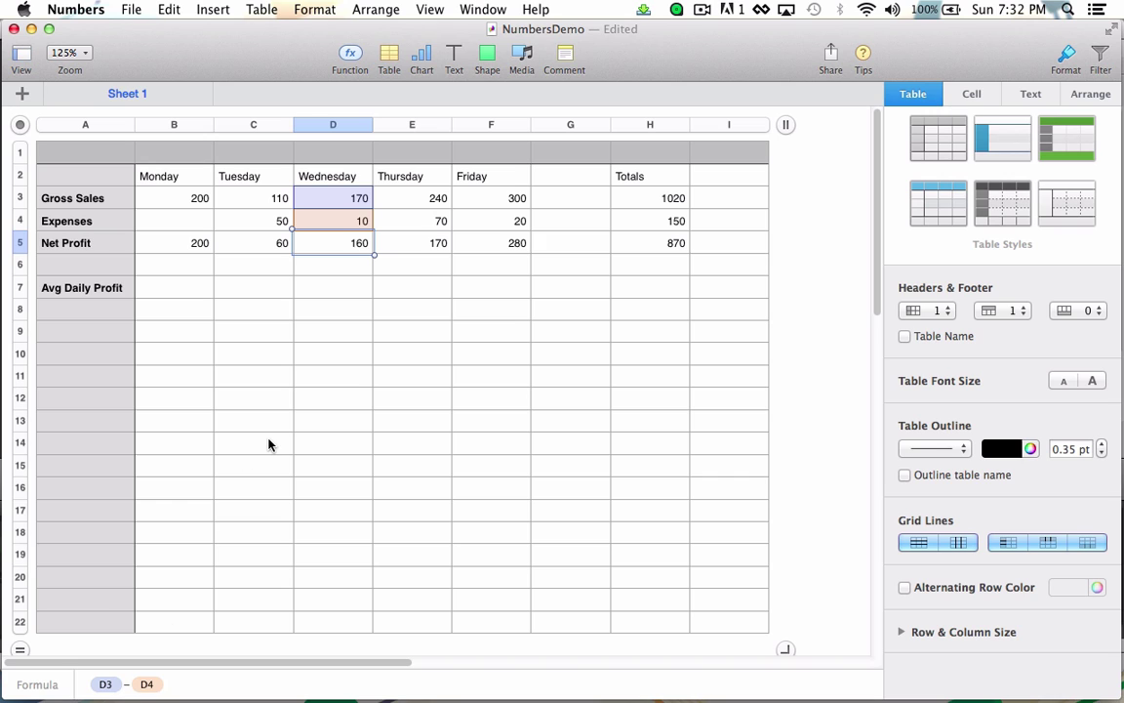
pyautogui.click(423, 248)
pyautogui.click(464, 250)
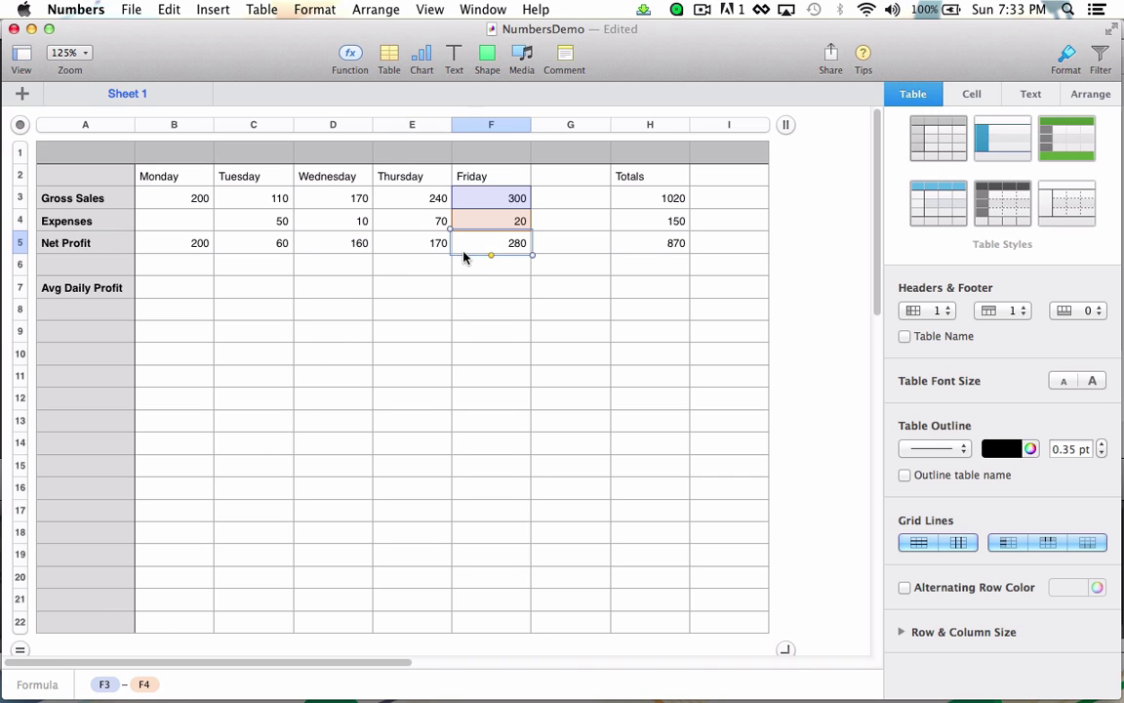
pyautogui.click(651, 243)
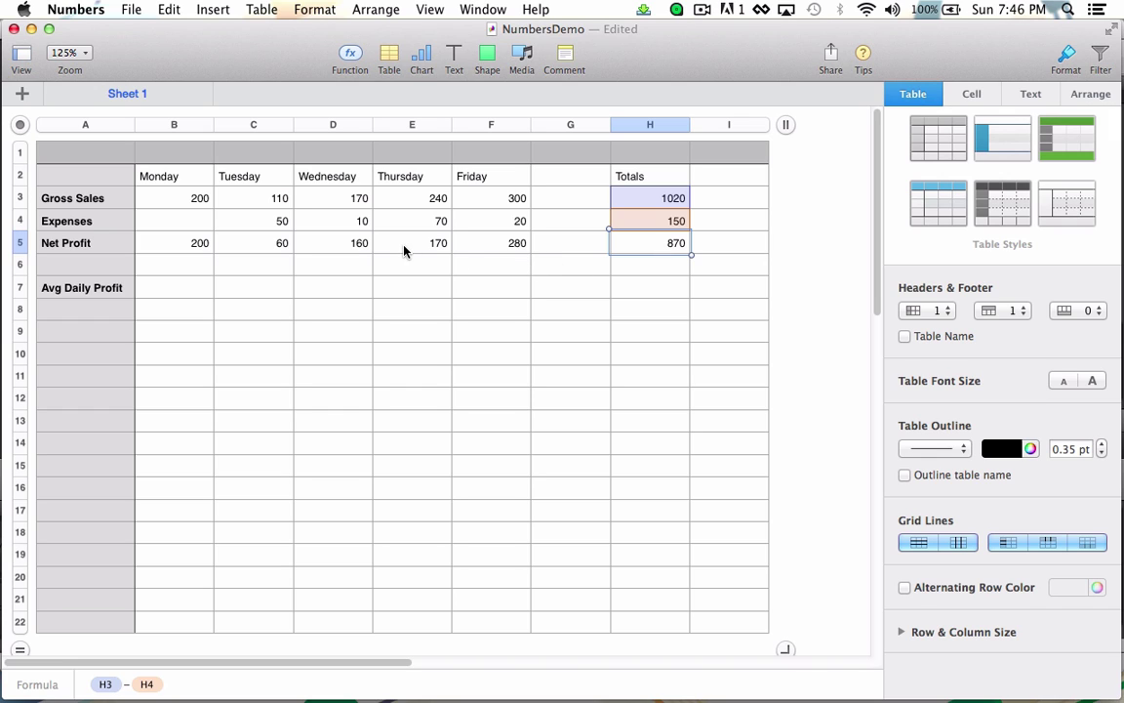
pyautogui.click(182, 290)
pyautogui.write('=')
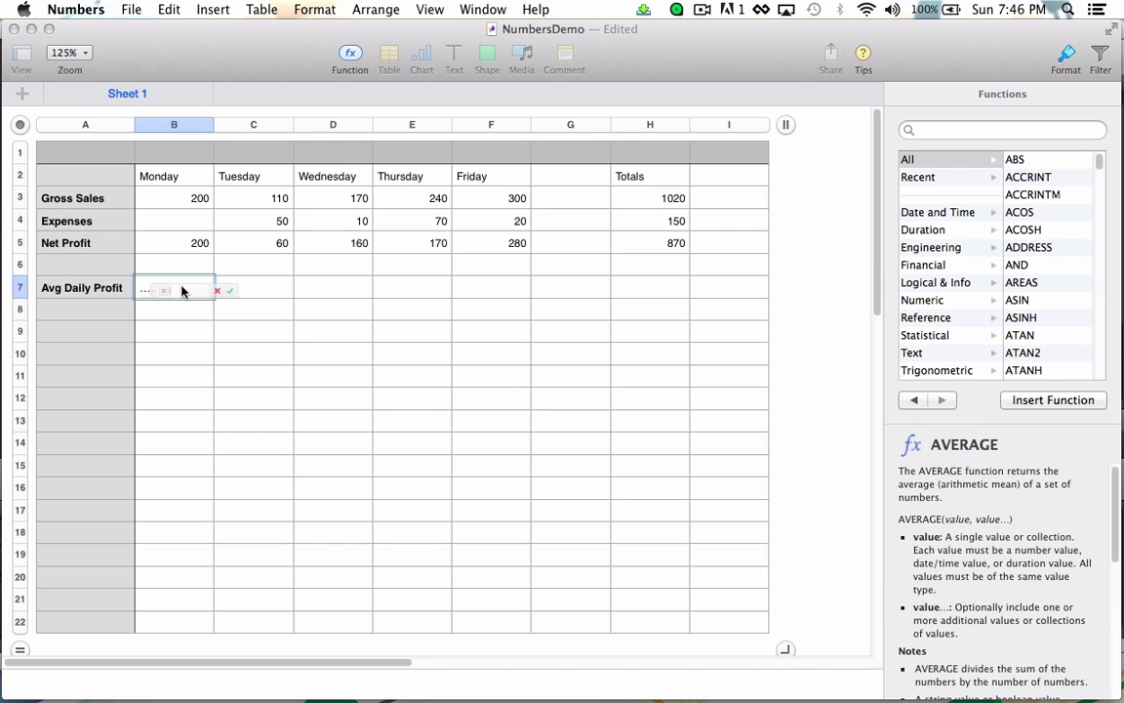
pyautogui.click(652, 244)
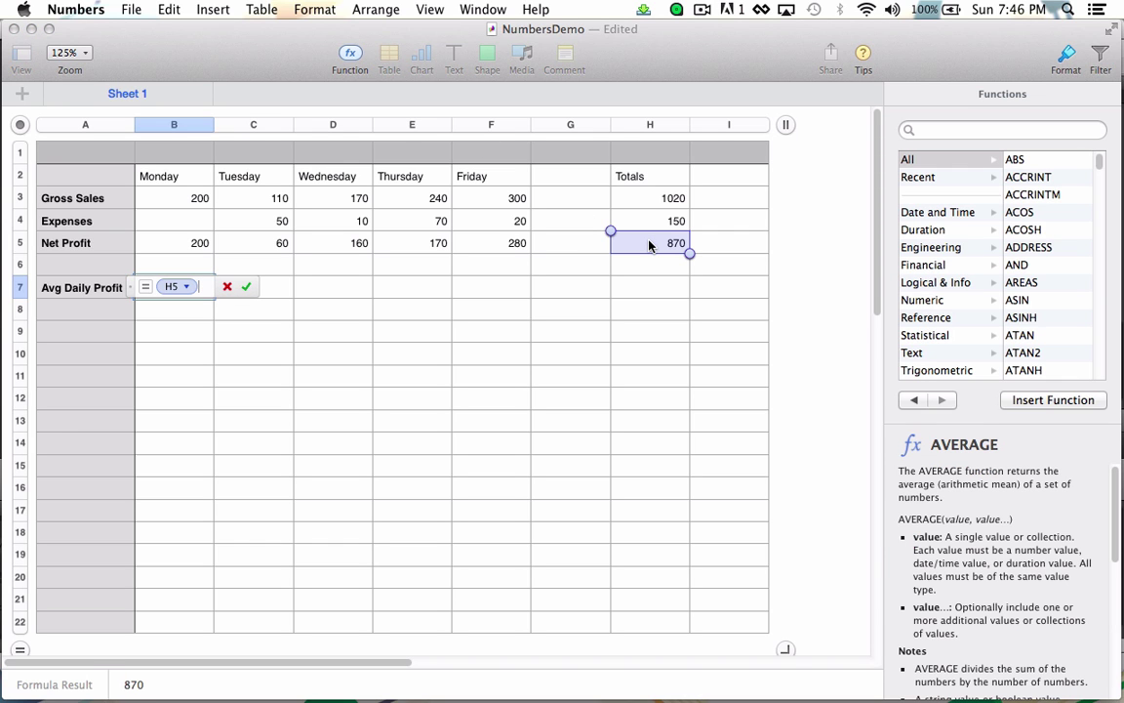
pyautogui.write('/5')
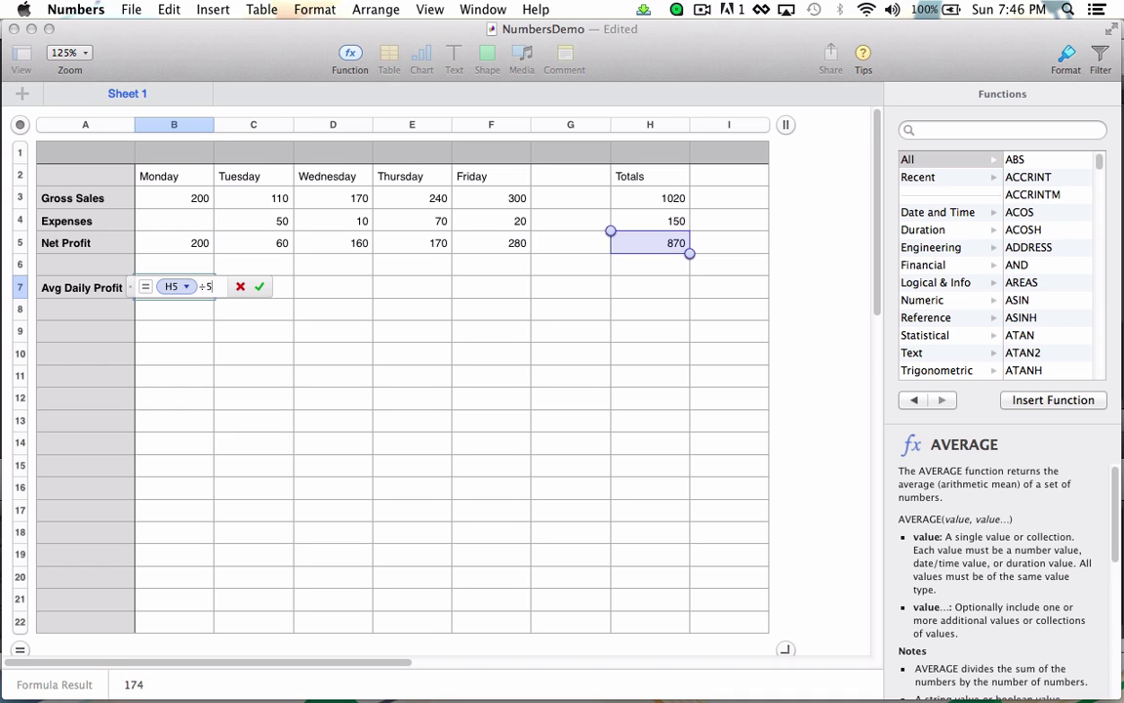
pyautogui.press('Return')
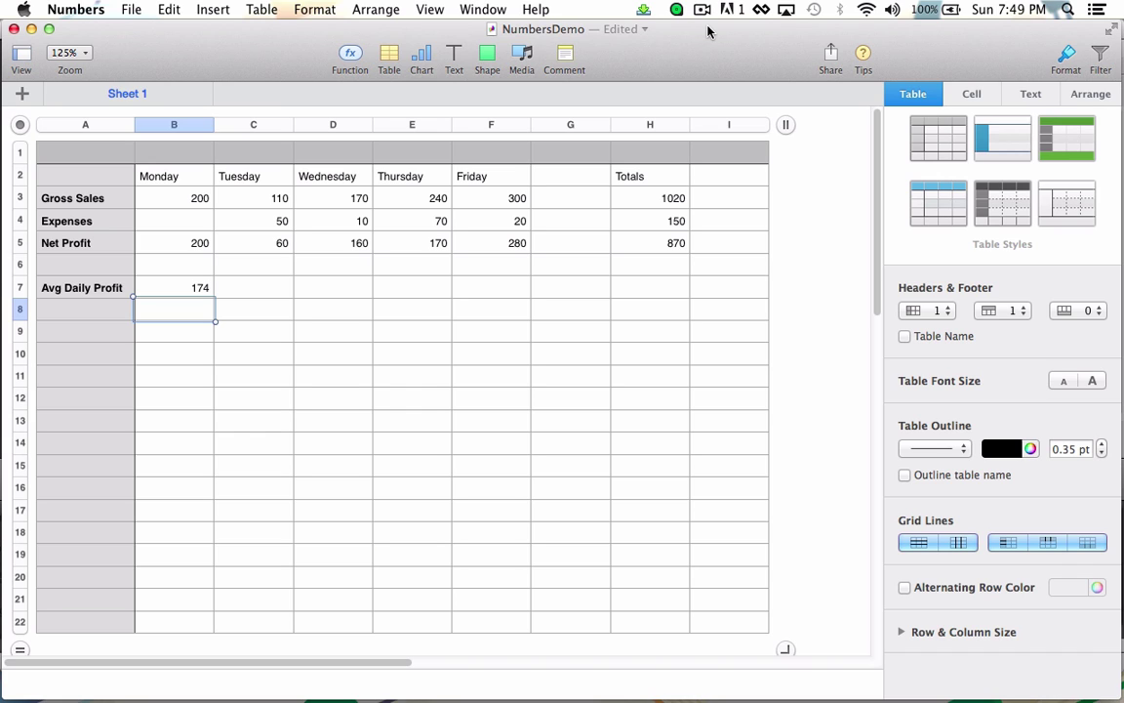
pyautogui.press('Up')
pyautogui.press('Delete')
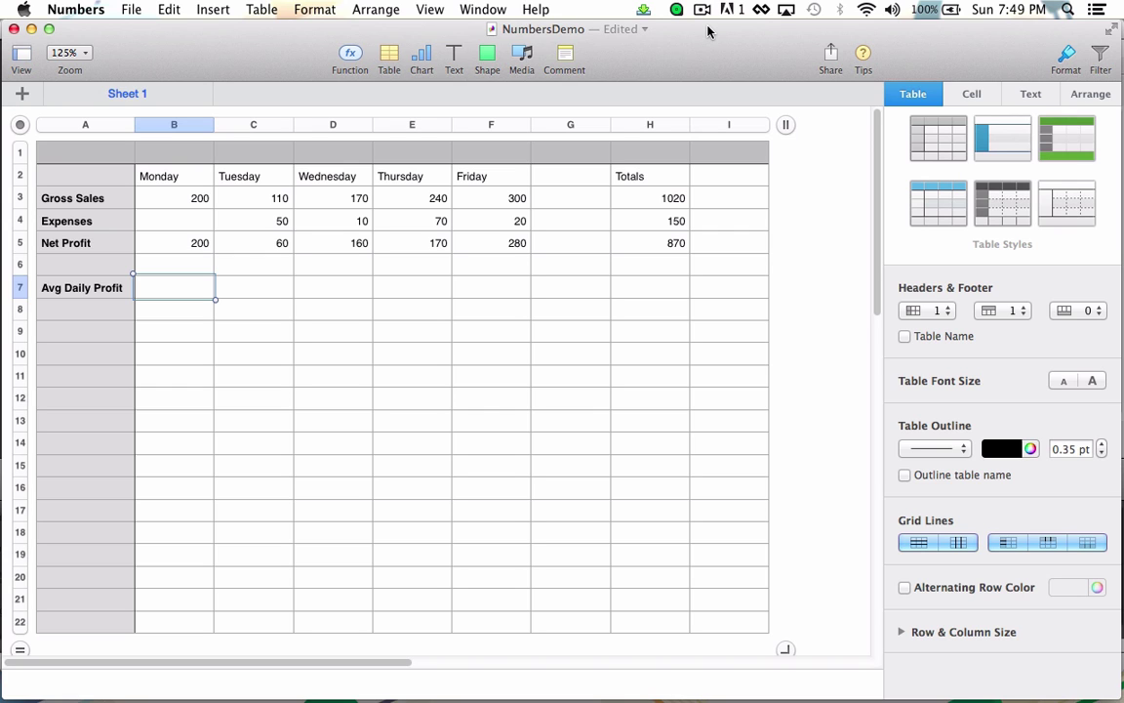
# - Enter =AVERAGE(B5:F5) in B7 so Avg Daily Profit shows 174
pyautogui.write('=')
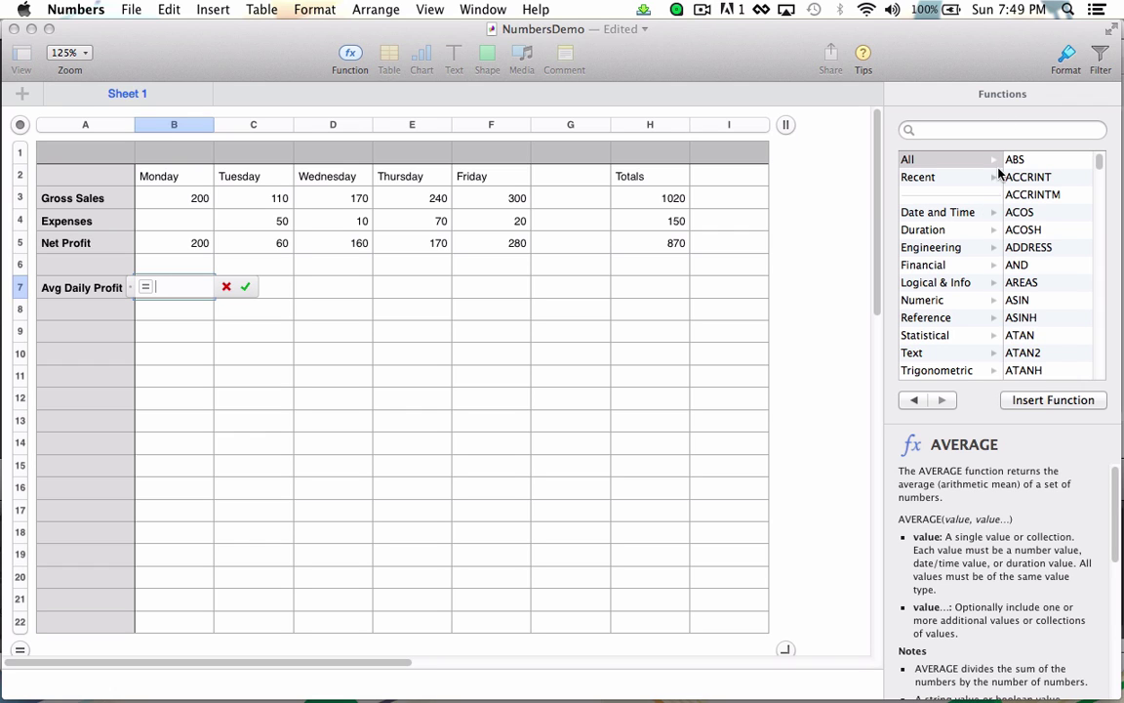
pyautogui.scroll(-5, 1042, 205)
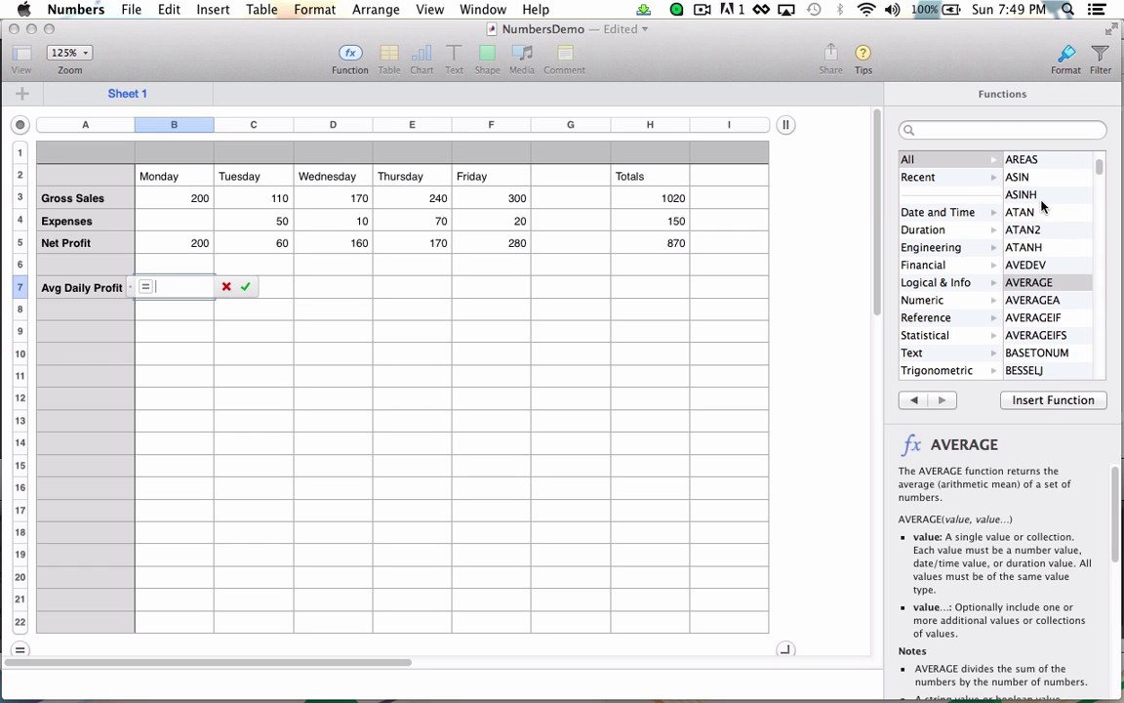
pyautogui.scroll(-10, 1042, 205)
pyautogui.scroll(8, 1042, 207)
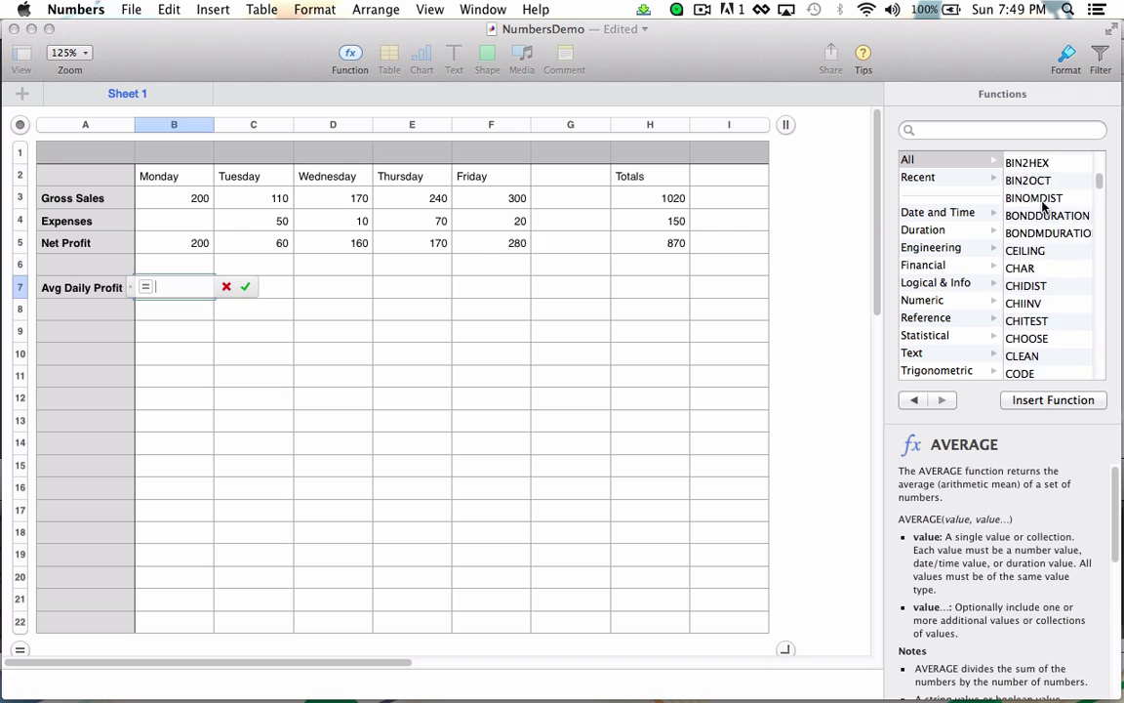
pyautogui.scroll(2, 1043, 206)
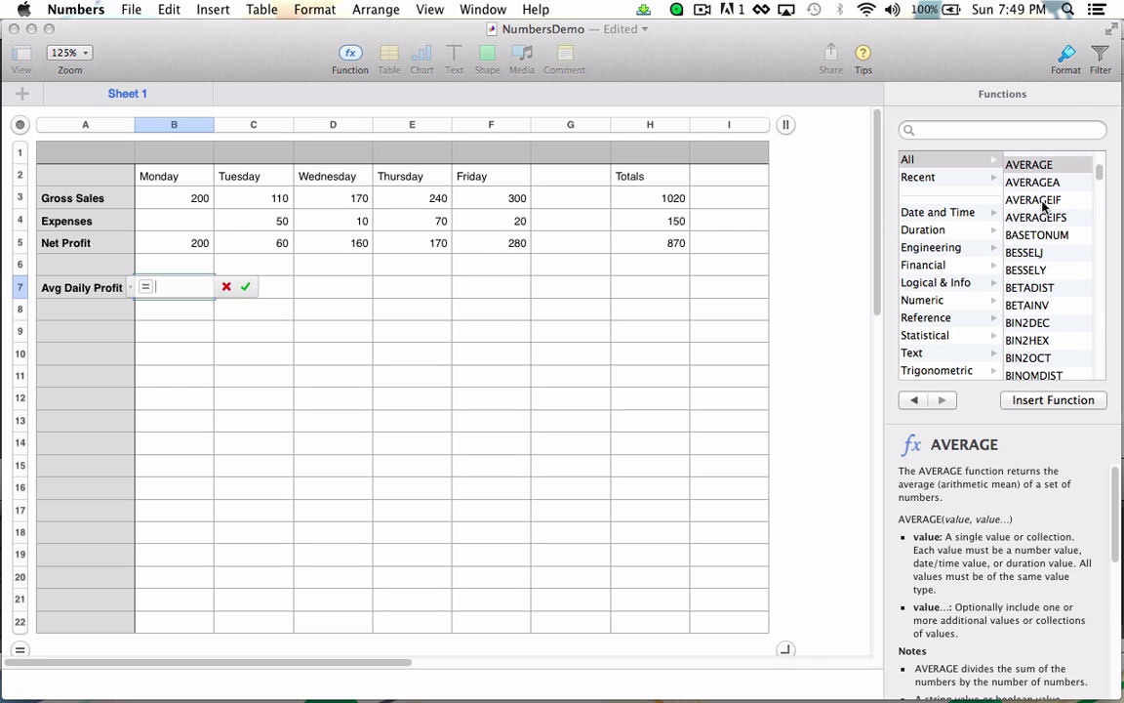
pyautogui.scroll(-5, 1042, 205)
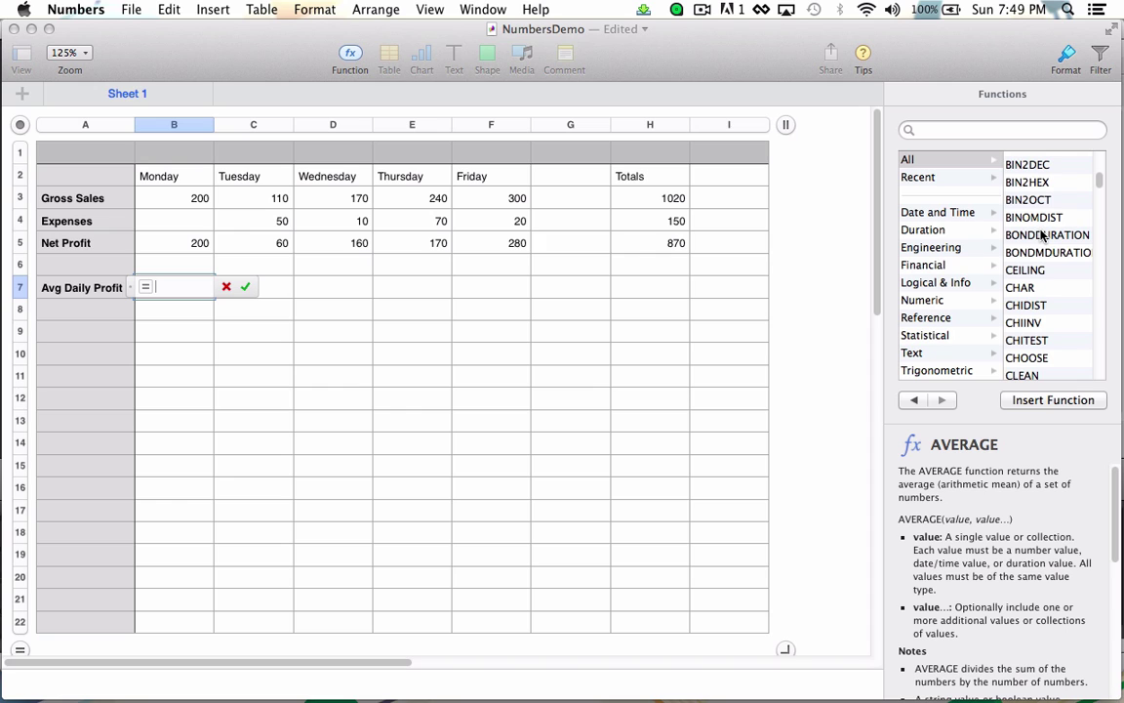
pyautogui.scroll(5, 1042, 234)
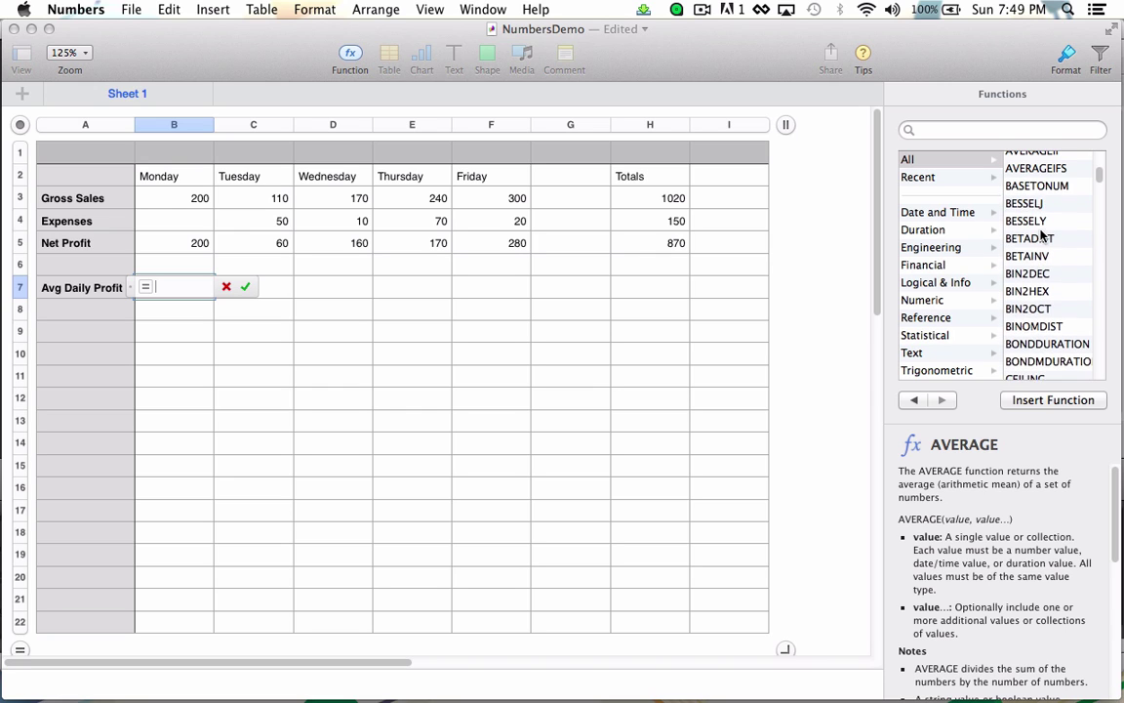
pyautogui.scroll(1, 1042, 233)
pyautogui.click(1030, 184)
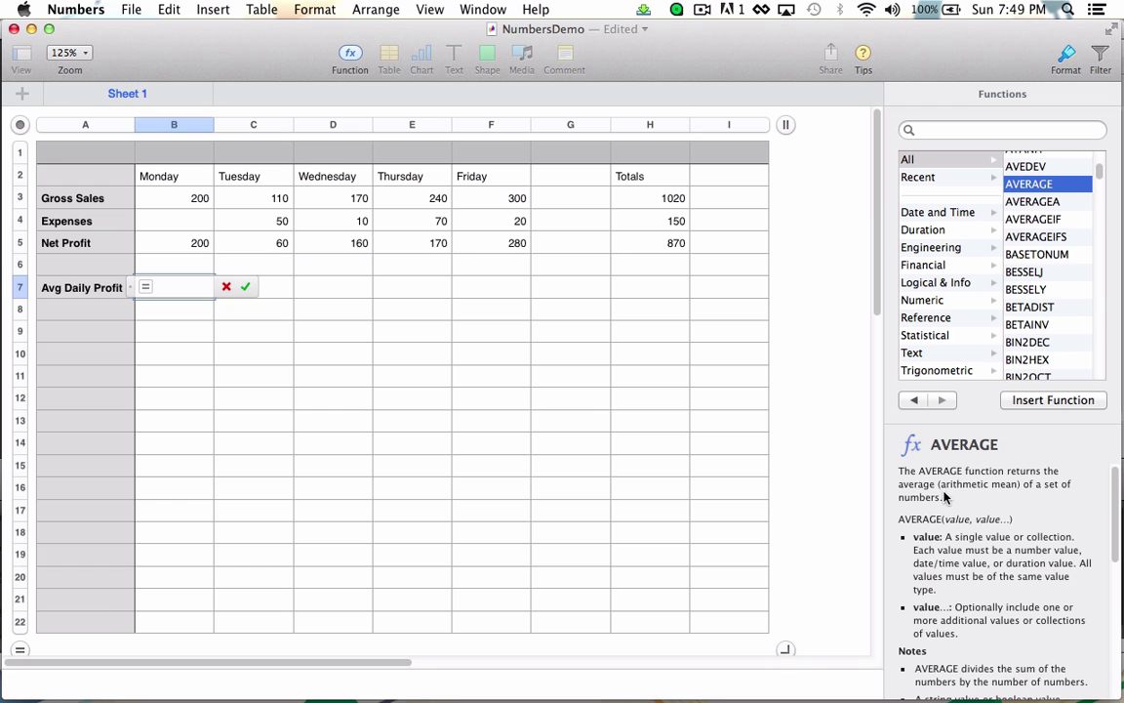
pyautogui.scroll(-1, 944, 497)
pyautogui.scroll(-3, 943, 498)
pyautogui.scroll(4, 943, 498)
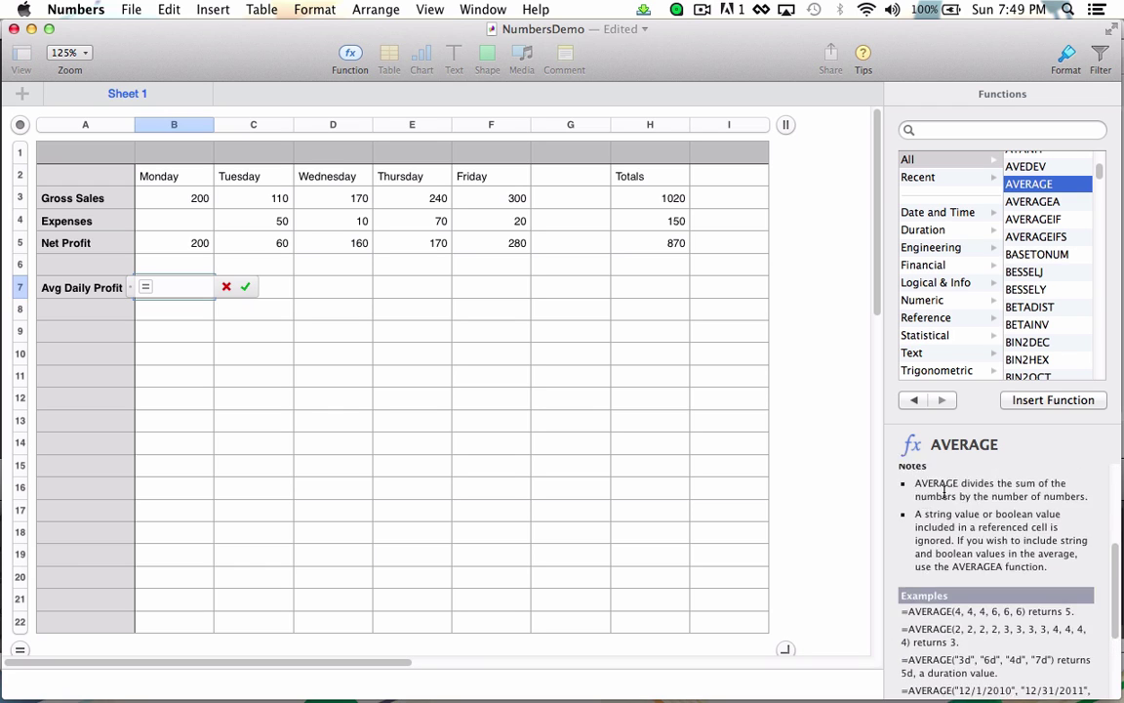
pyautogui.doubleClick(1029, 184)
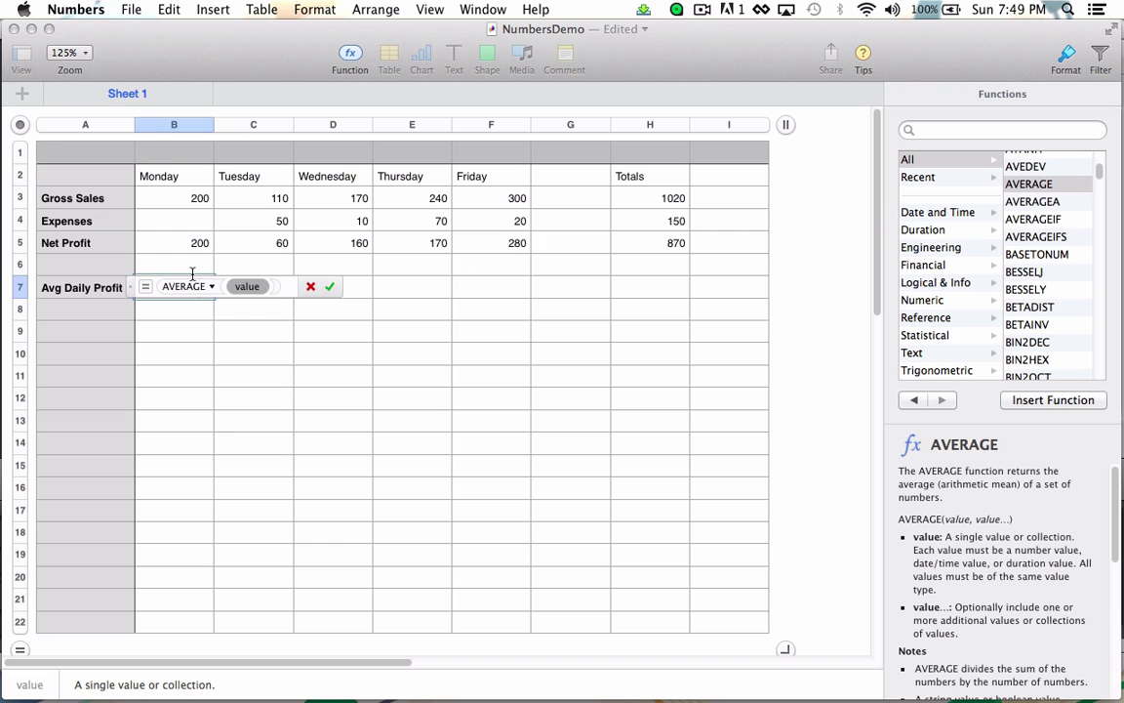
pyautogui.moveTo(188, 248); pyautogui.dragTo(475, 237)
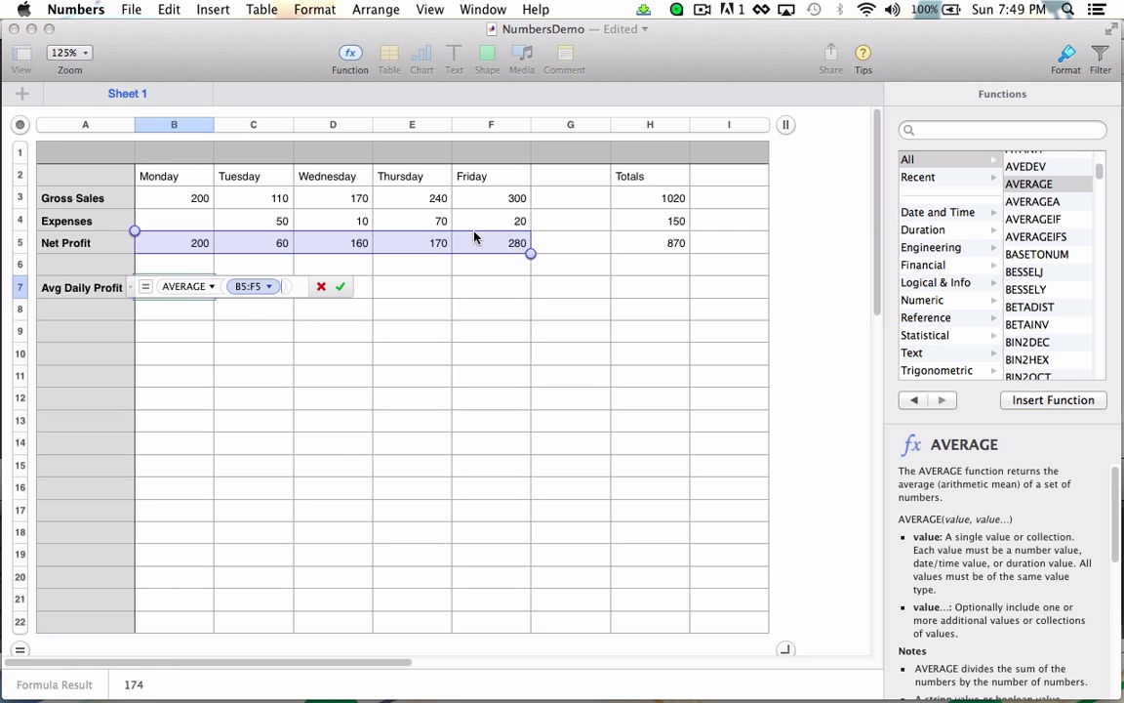
pyautogui.press('Return')
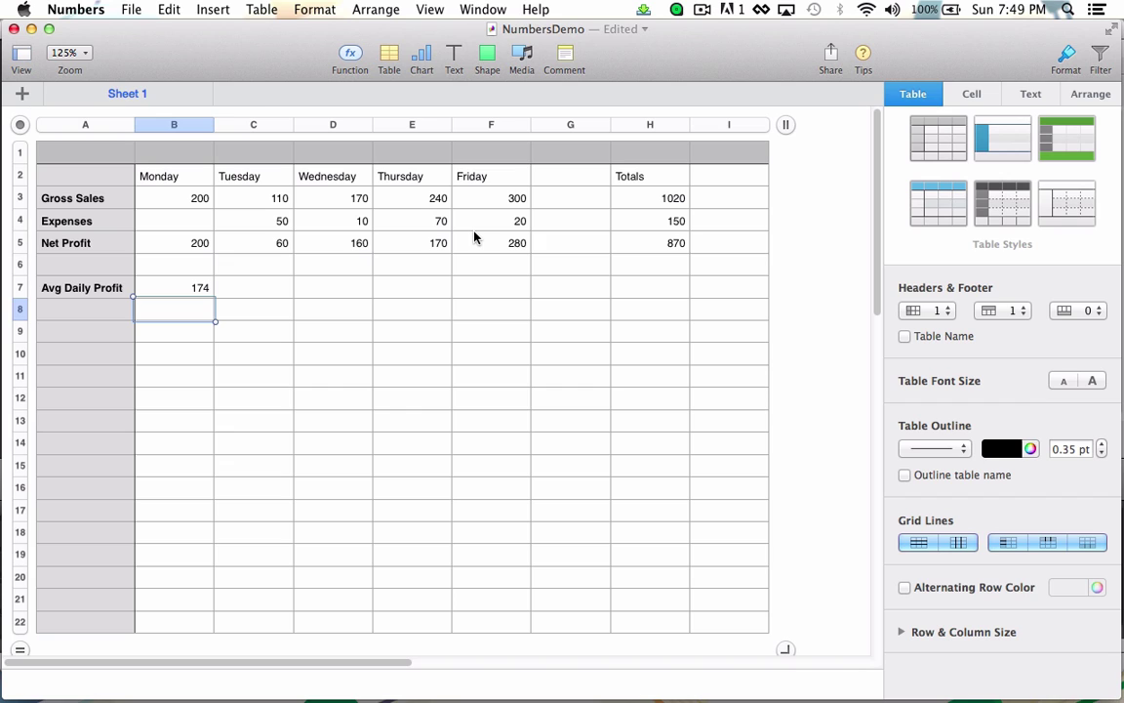